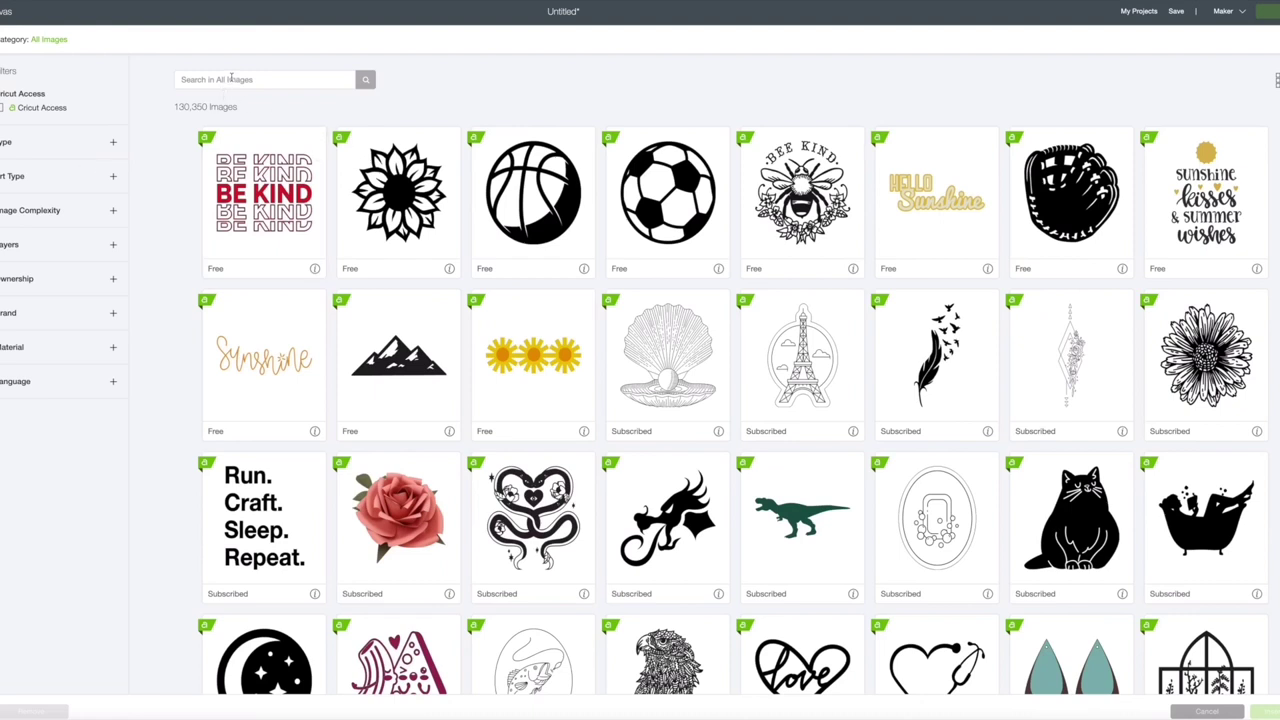
Search images for 'momster', filter to Uploaded ownership, and pick the print-and-cut skull
left_click(260, 79)
type("momster")
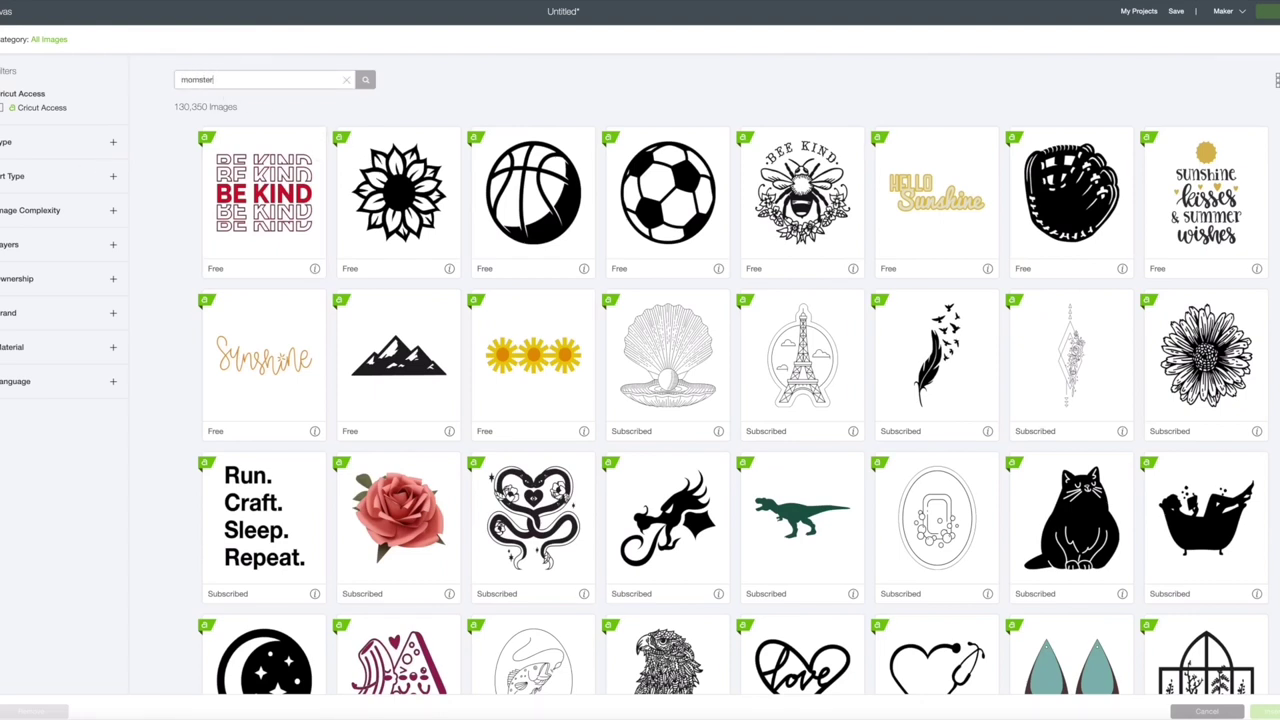
key("Return")
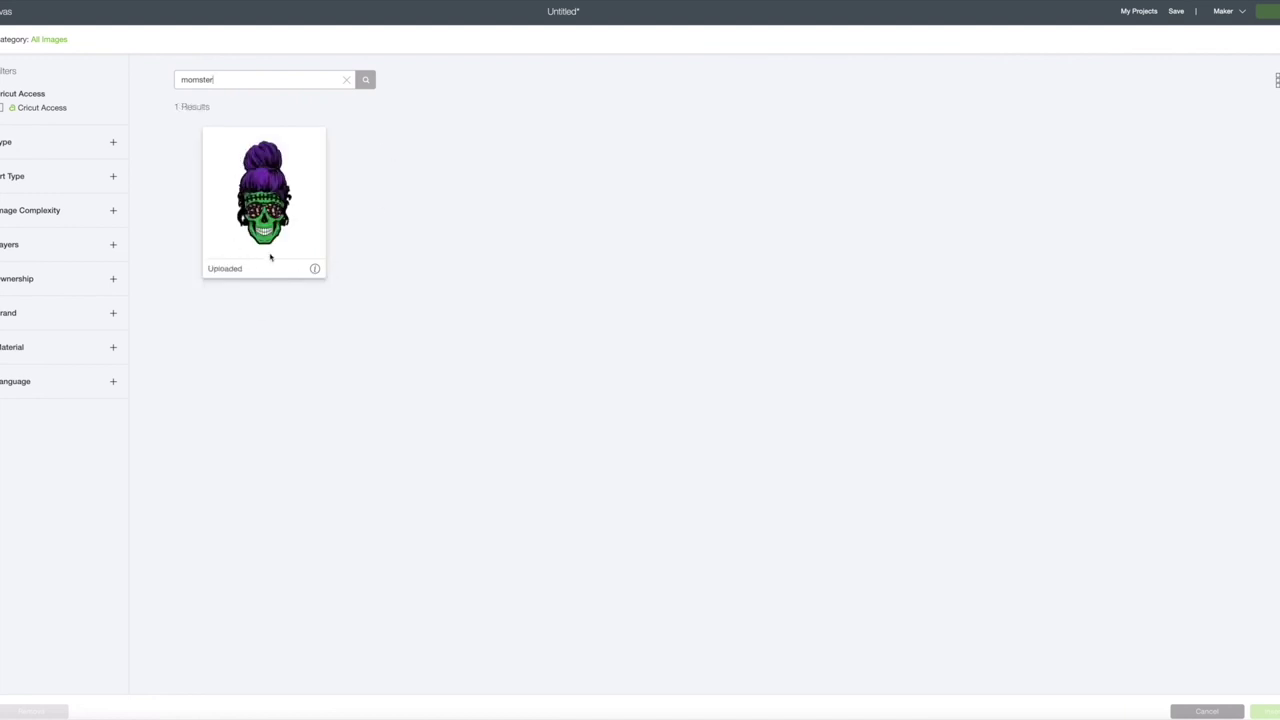
left_click(113, 279)
left_click(36, 295)
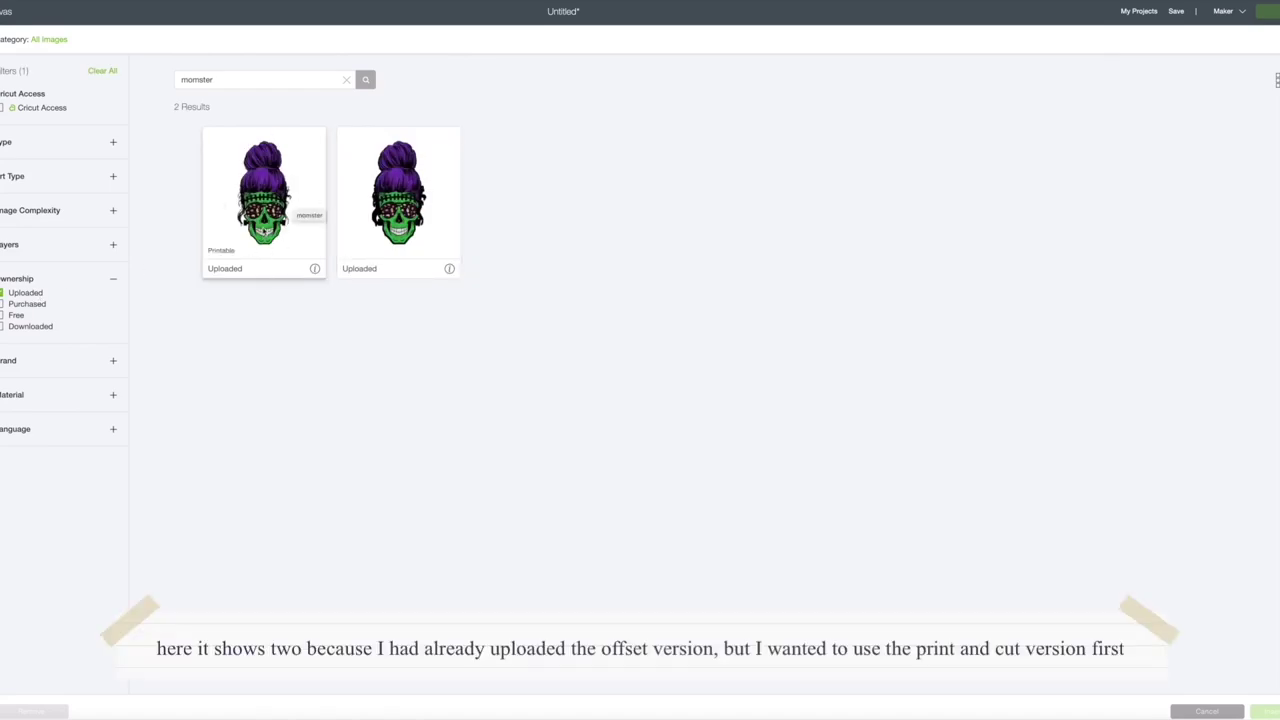
left_click(266, 232)
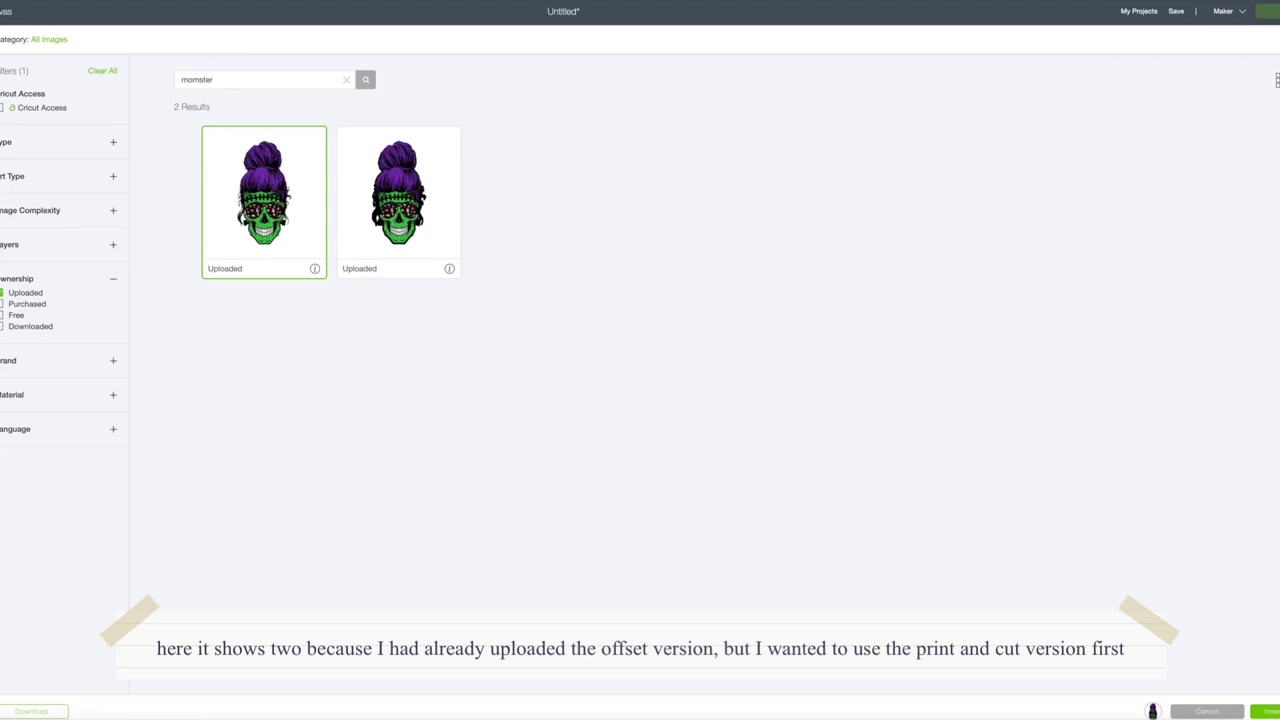
Insert the skull, set its width to 4 in, and move it right on the canvas
left_click(1265, 711)
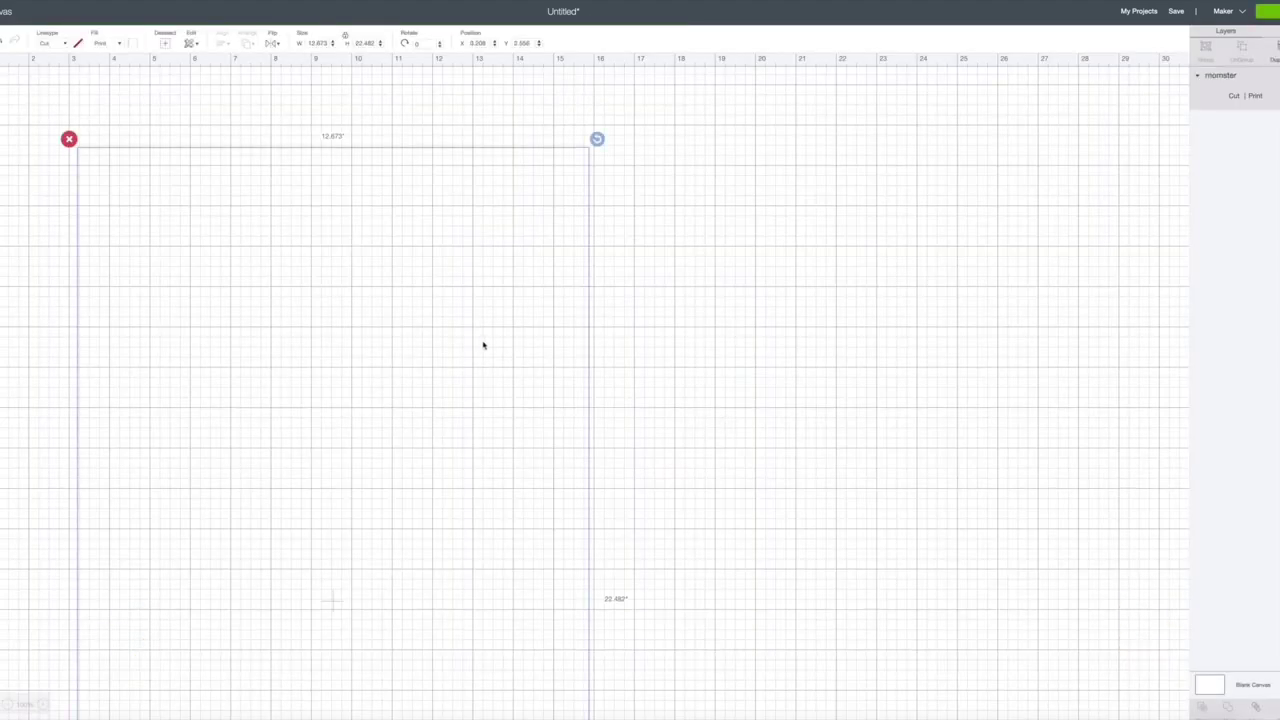
left_click_drag(330, 46, 292, 44)
type("4")
key("Return")
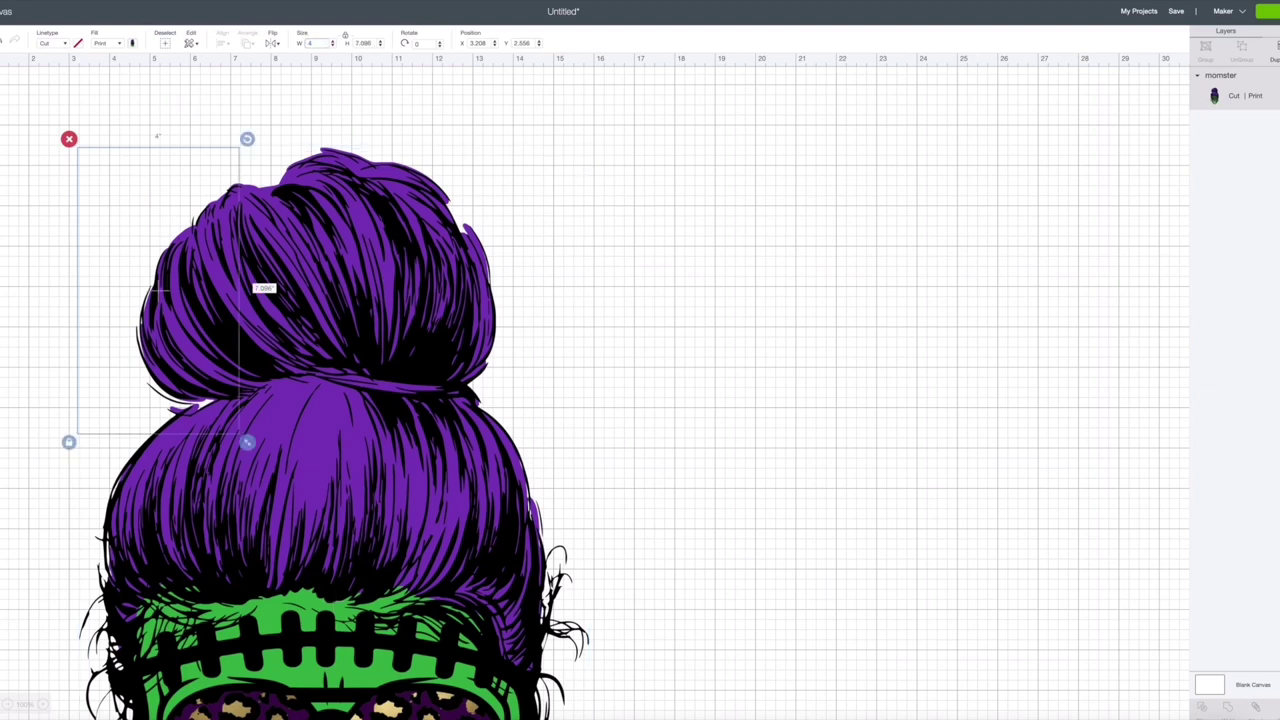
left_click_drag(175, 290, 369, 283)
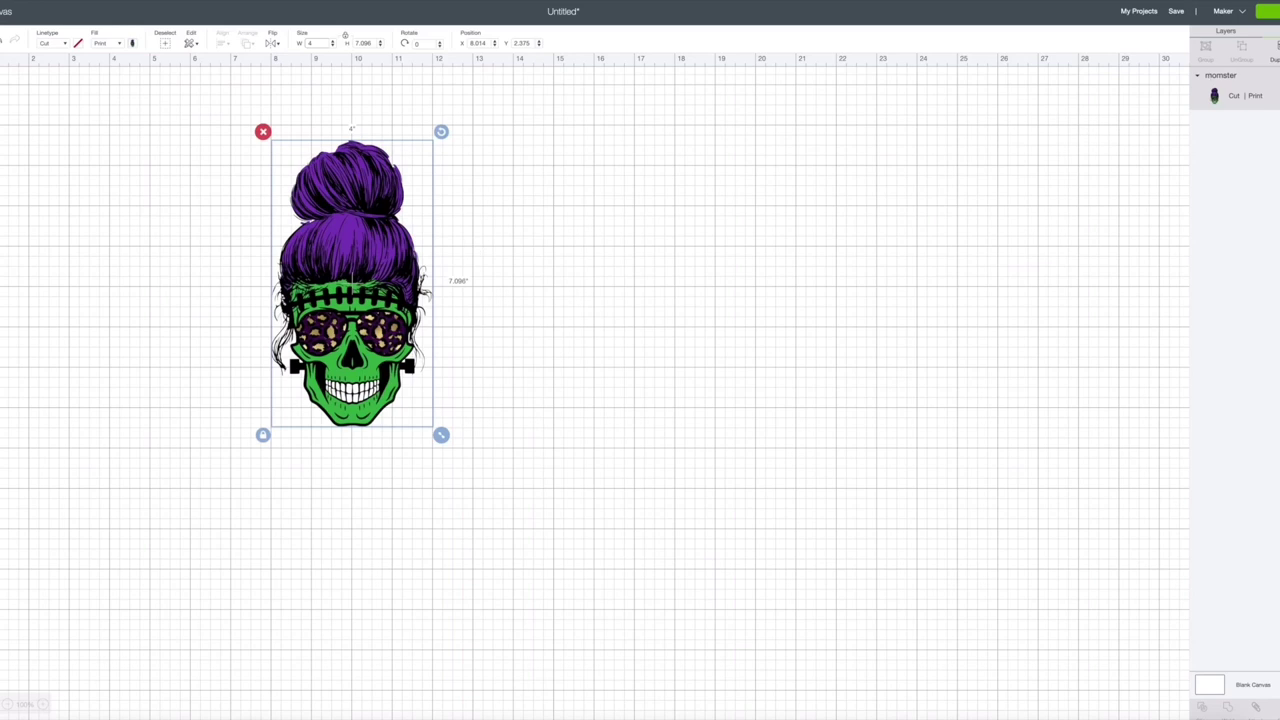
Lay the skull out on a print-then-cut mat and open print setup for the ENVY 110 printer
left_click(1265, 11)
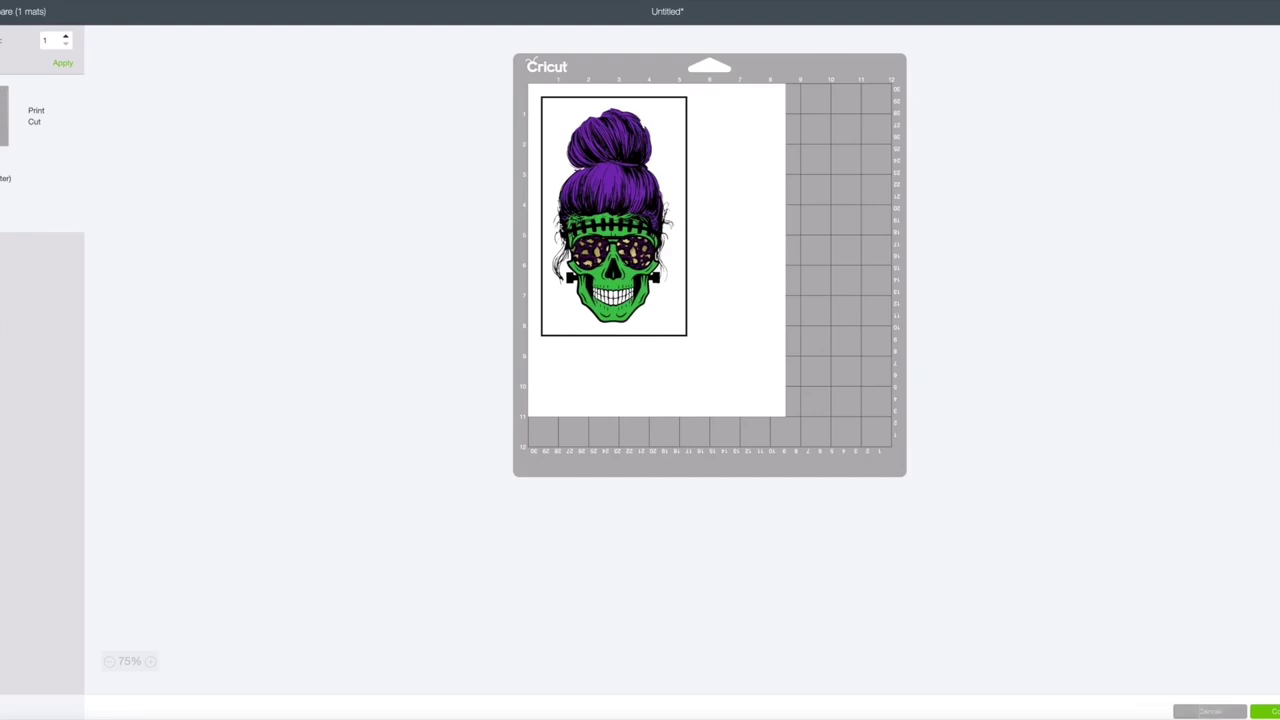
left_click(1263, 711)
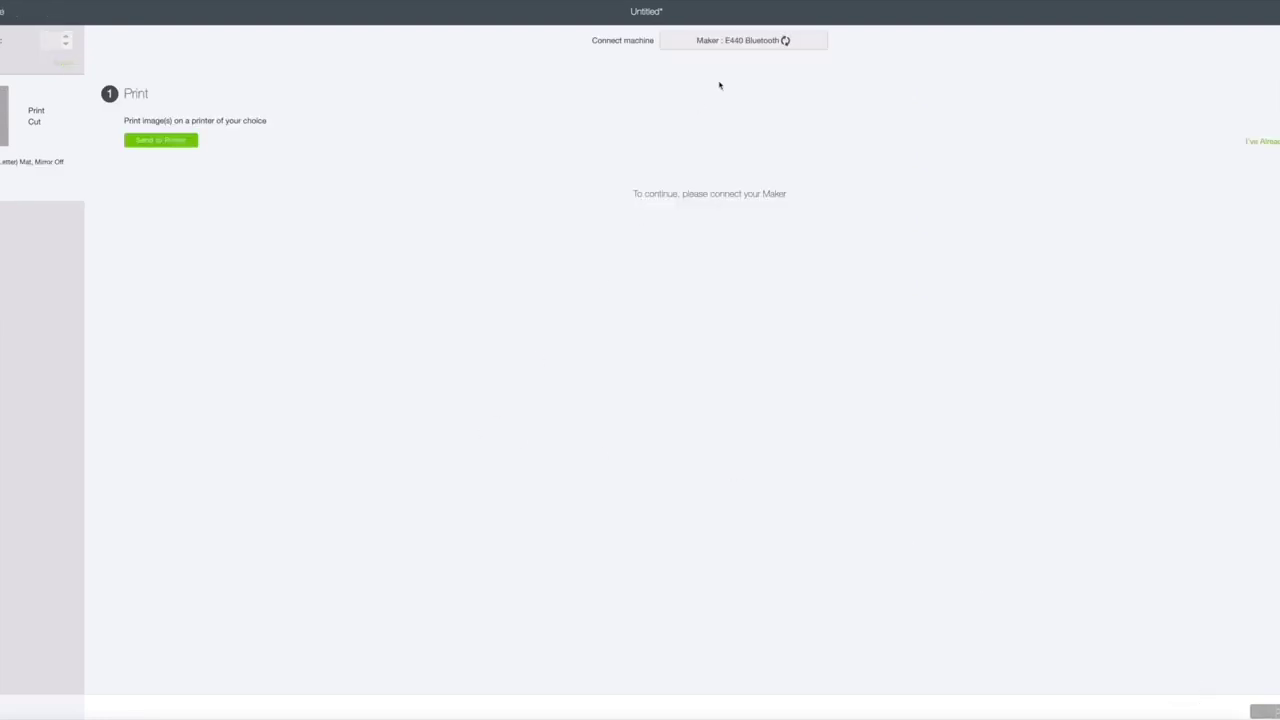
left_click(183, 145)
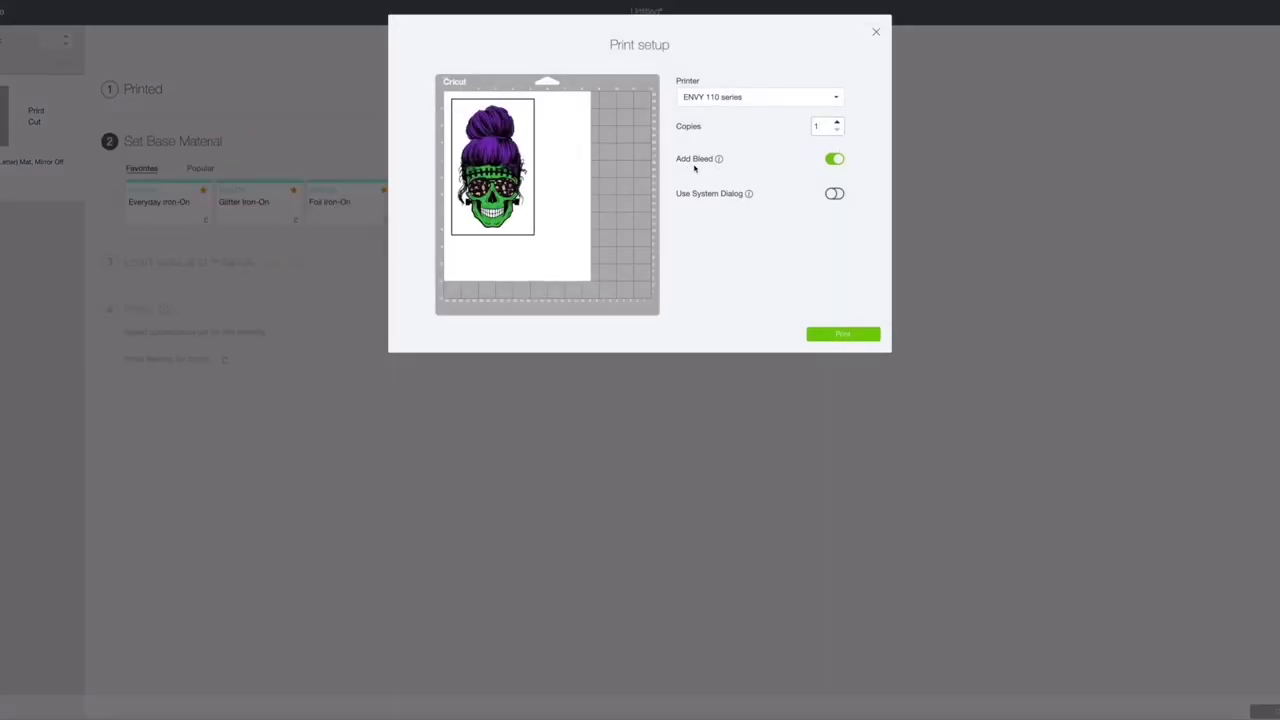
Enable Use System Dialog in Print setup and print, opening the macOS Print dialog
left_click(836, 195)
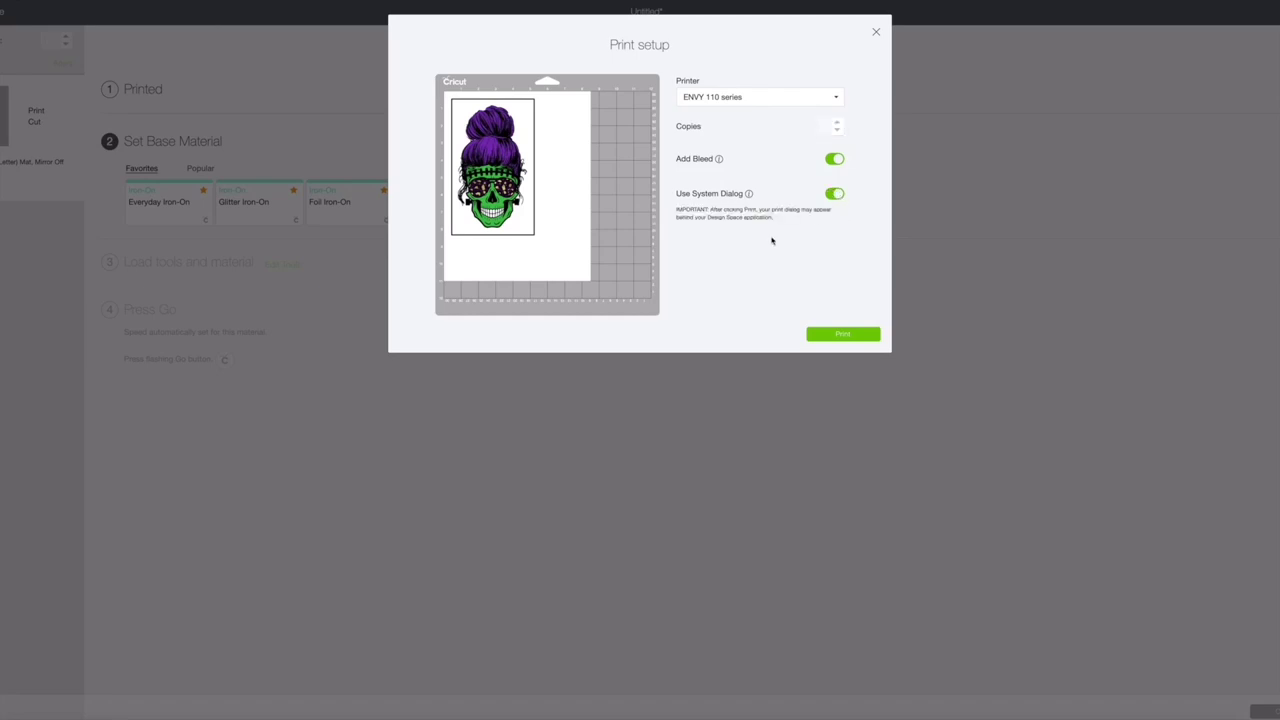
left_click(852, 338)
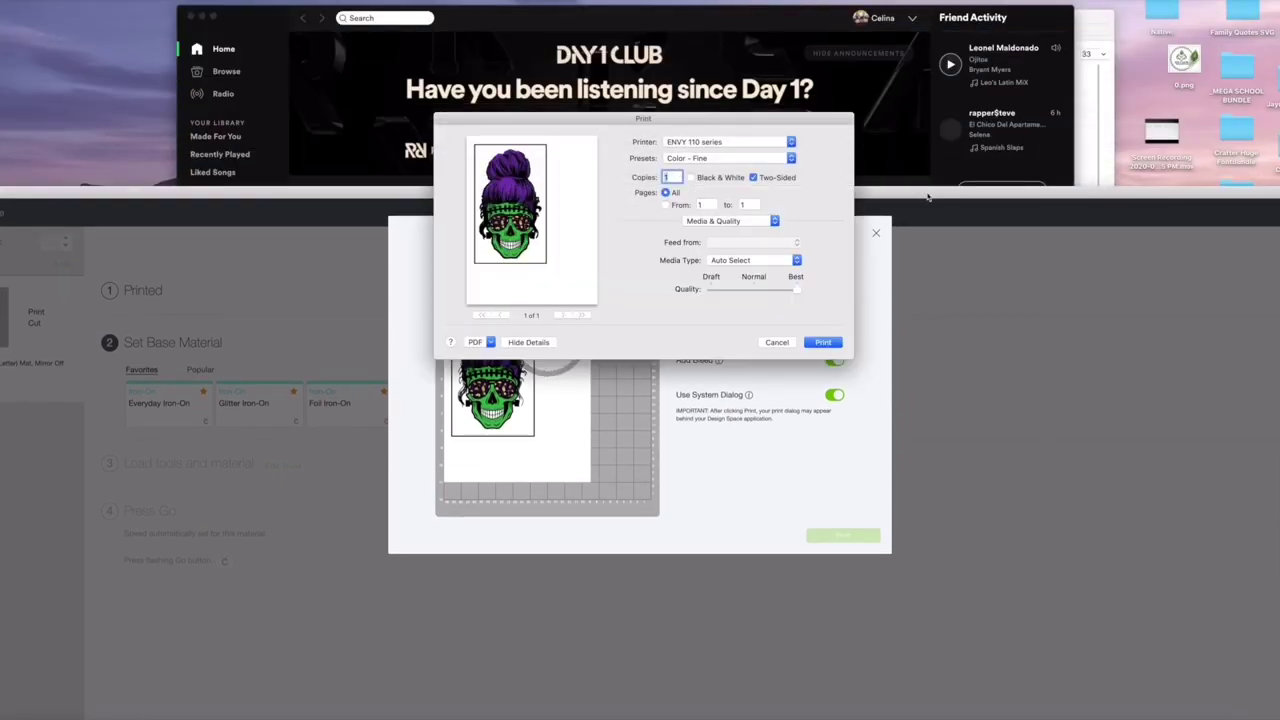
Save the printed mat page as a PDF named 'Momster'
left_click_drag(928, 184, 940, 11)
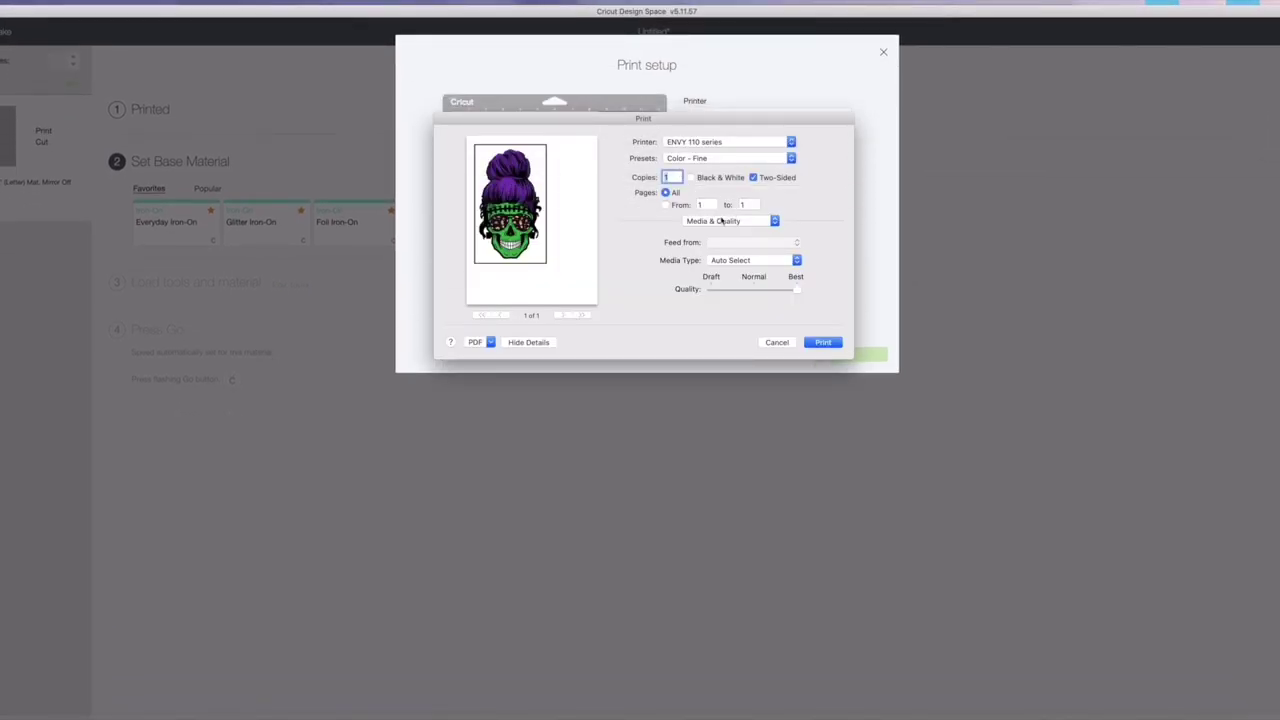
left_click(479, 343)
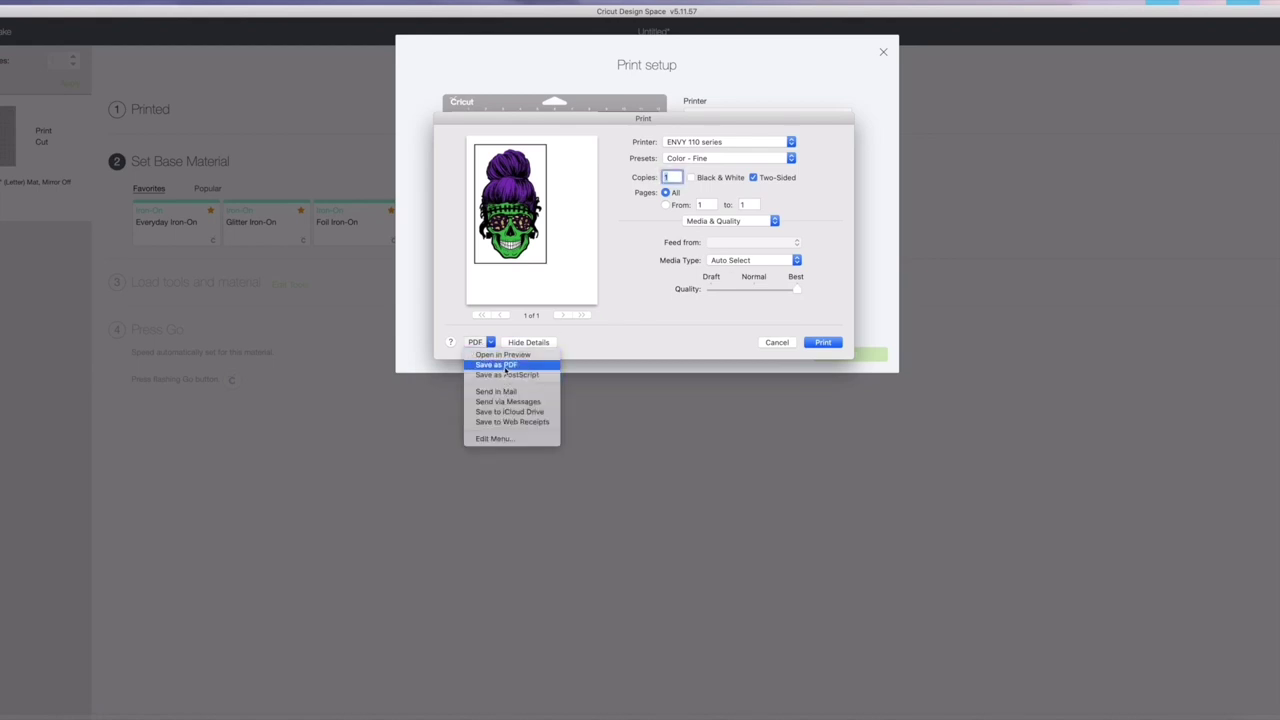
left_click(505, 367)
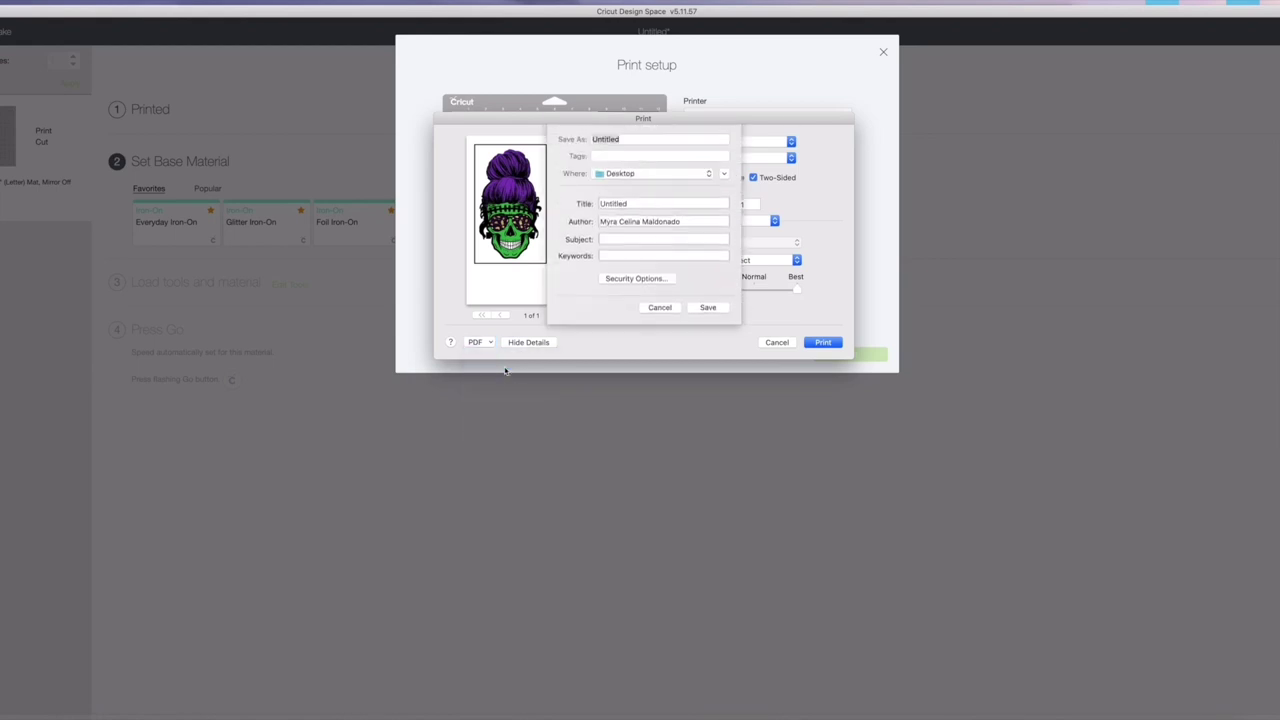
type("Momster")
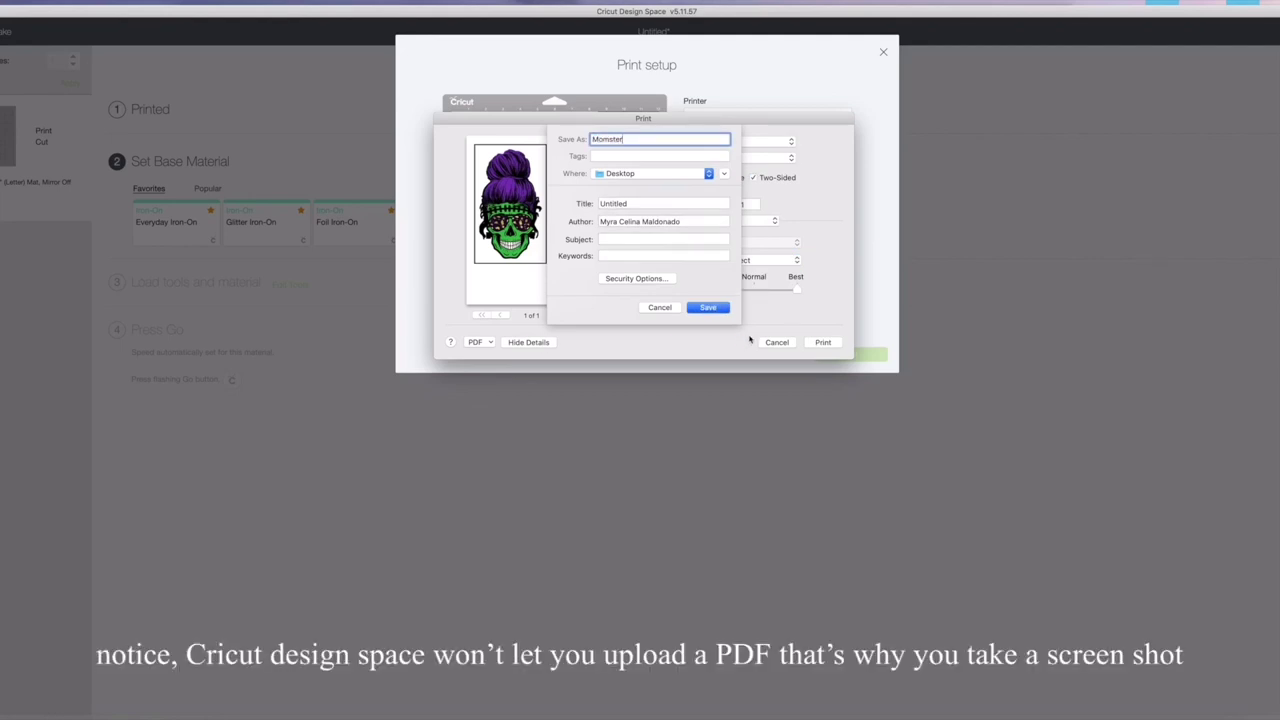
left_click(716, 310)
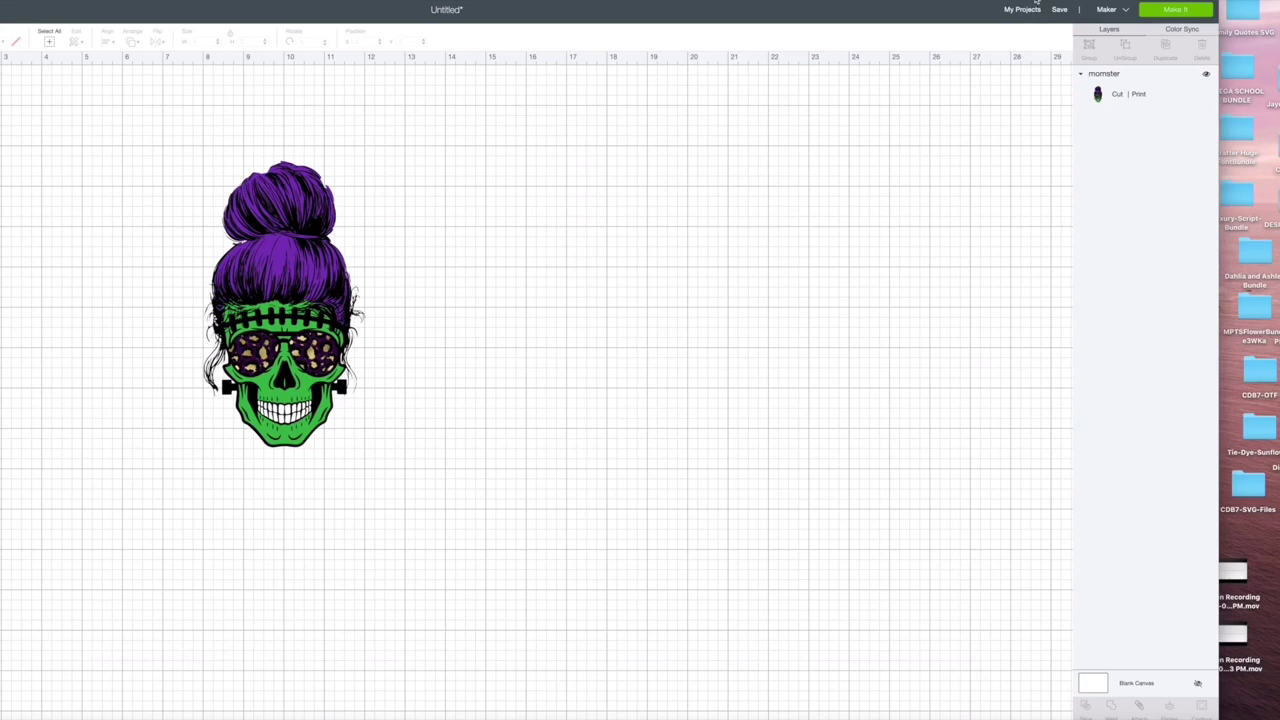
Open the saved Momster PDF from the desktop in Preview beside Design Space
left_click_drag(1036, 3, 1155, 3)
left_click(1160, 196)
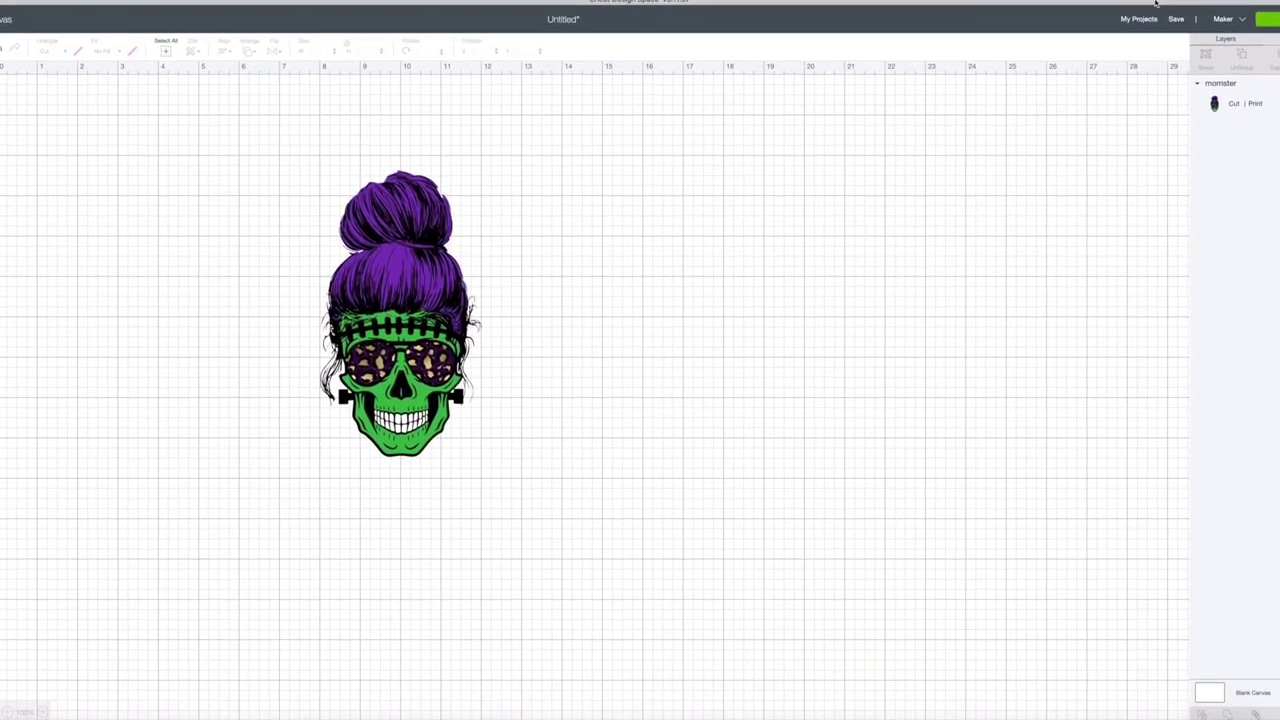
left_click_drag(123, 23, 424, 31)
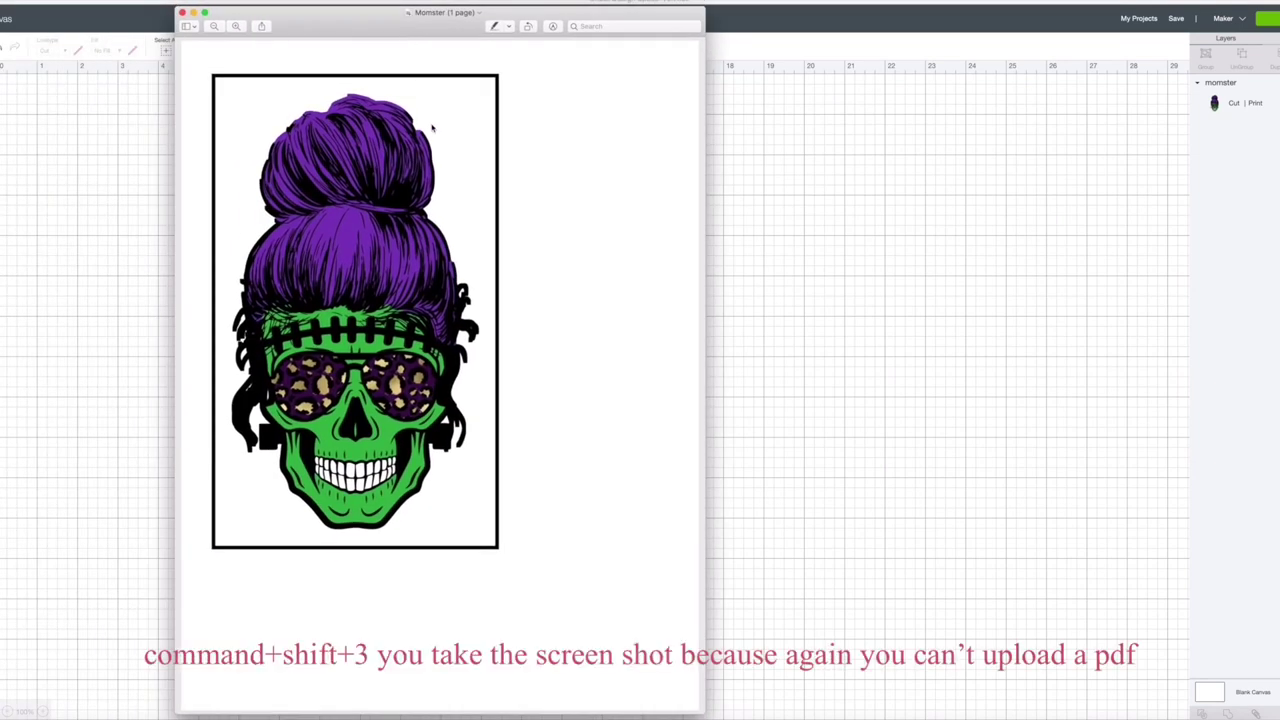
Screenshot the screen, crop the screenshot to the skull image, and close the Momster PDF
key("super+shift+3")
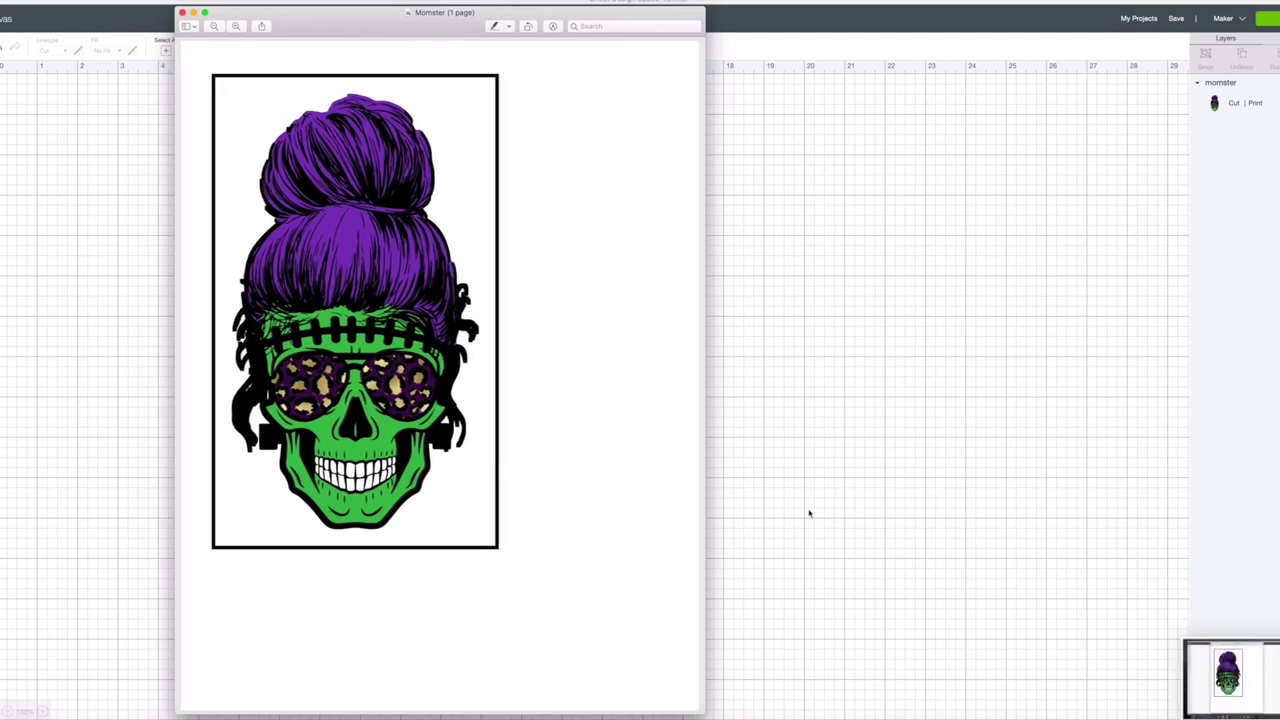
left_click(1228, 670)
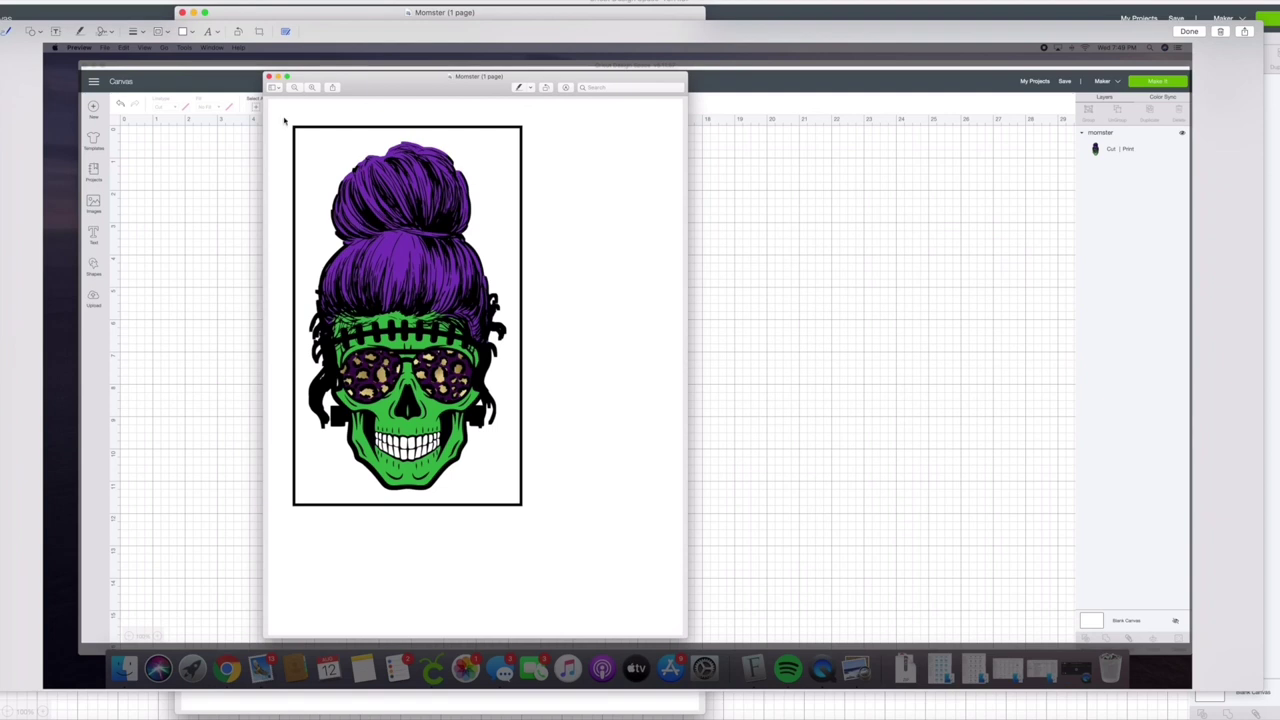
left_click(259, 31)
left_click_drag(44, 46, 303, 132)
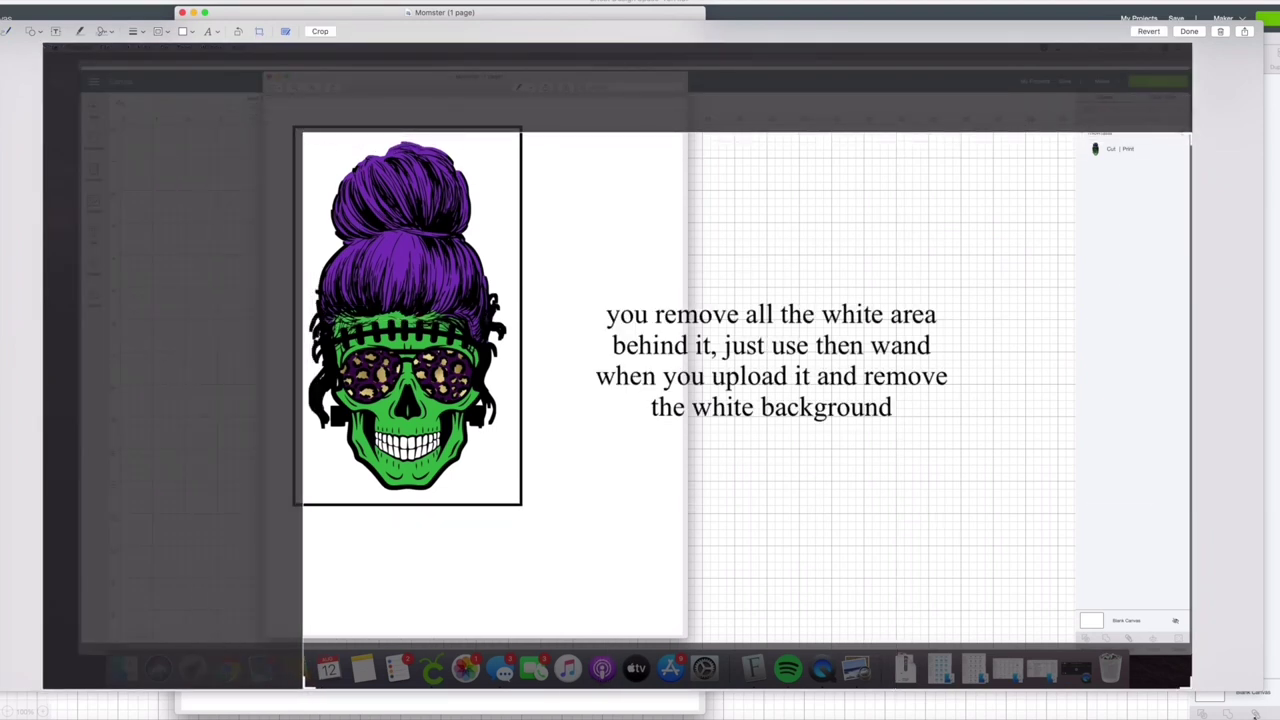
left_click_drag(1190, 686, 513, 502)
left_click(1189, 31)
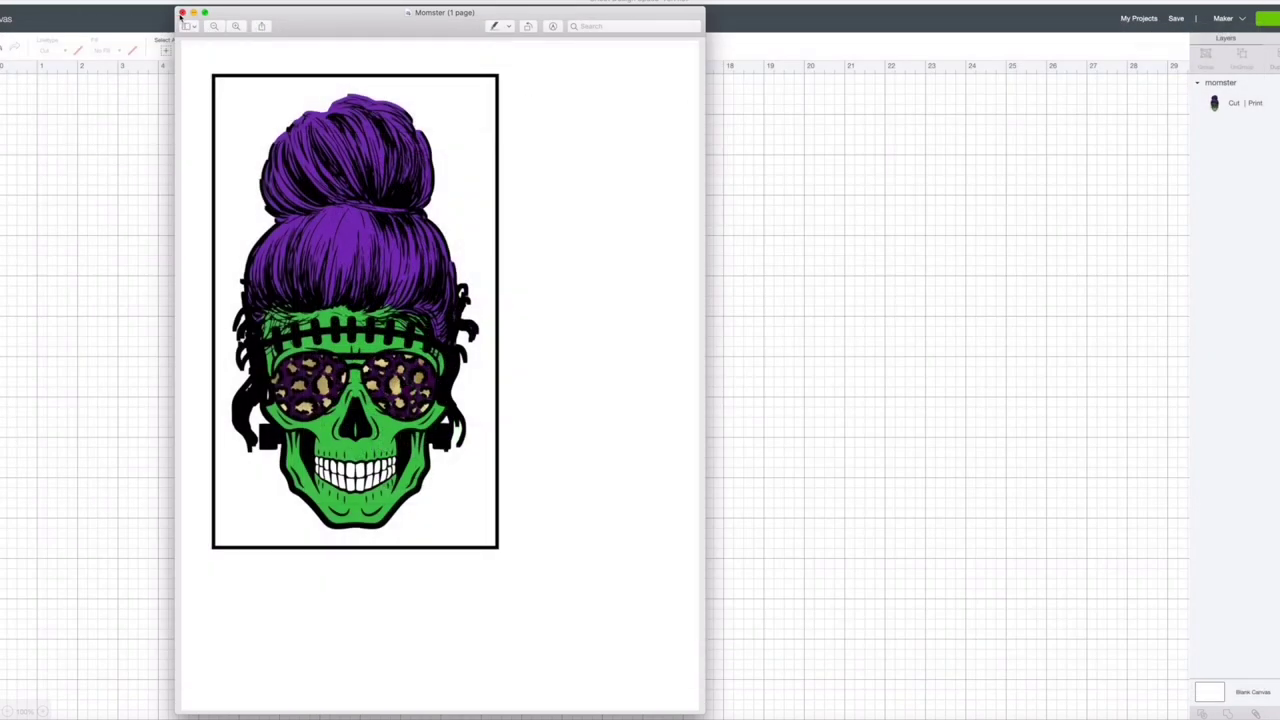
left_click(182, 13)
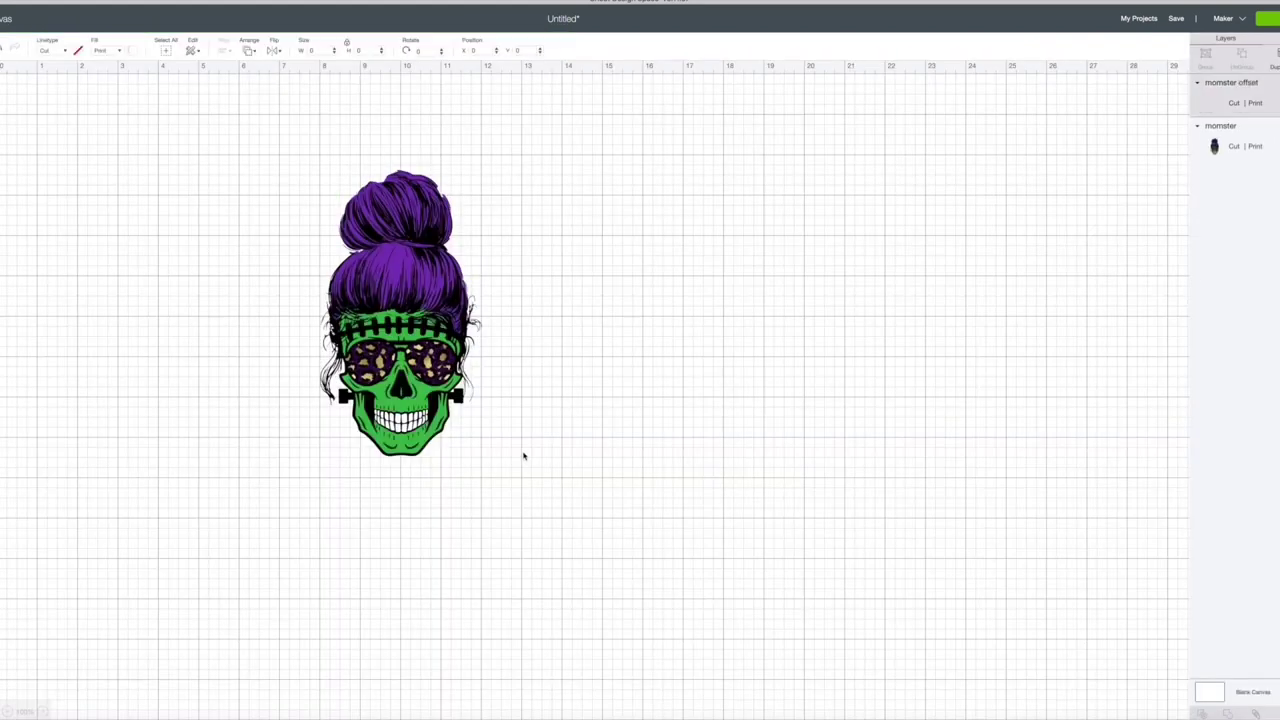
Insert the offset skull, place it right of the original, and set its fill to No Fill
left_click(178, 342)
left_click_drag(193, 326, 416, 323)
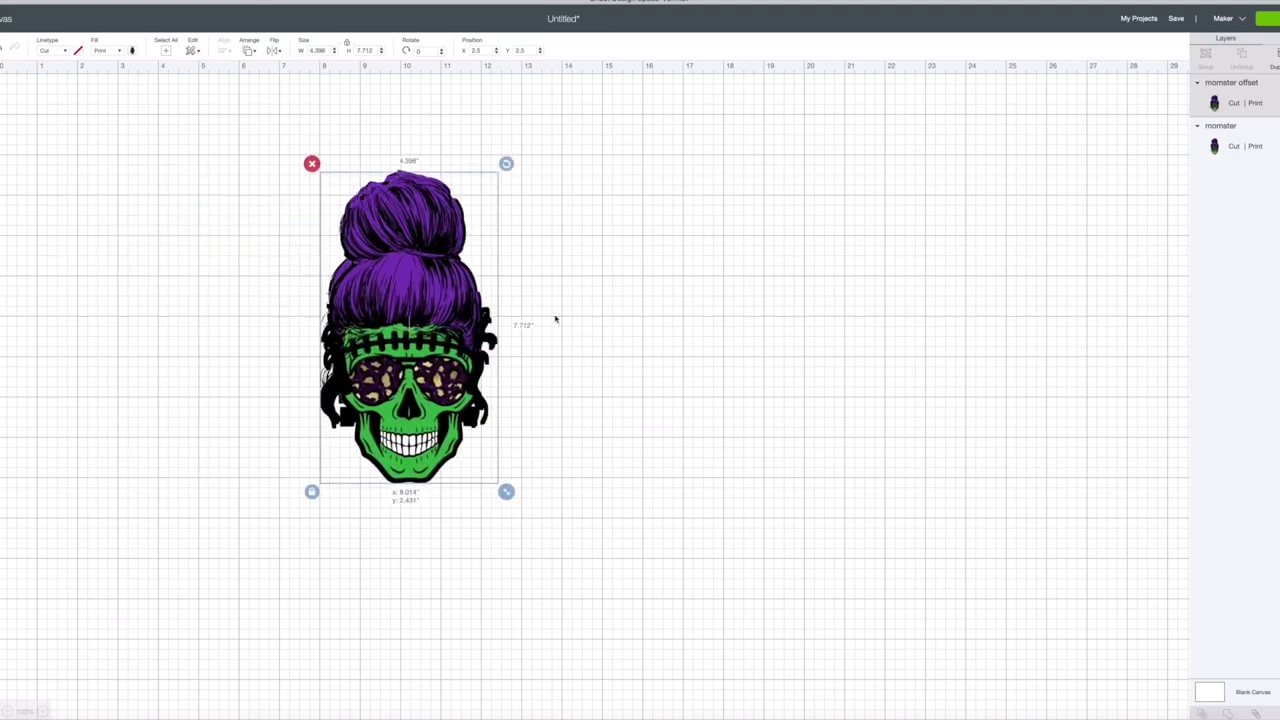
left_click_drag(342, 411, 610, 440)
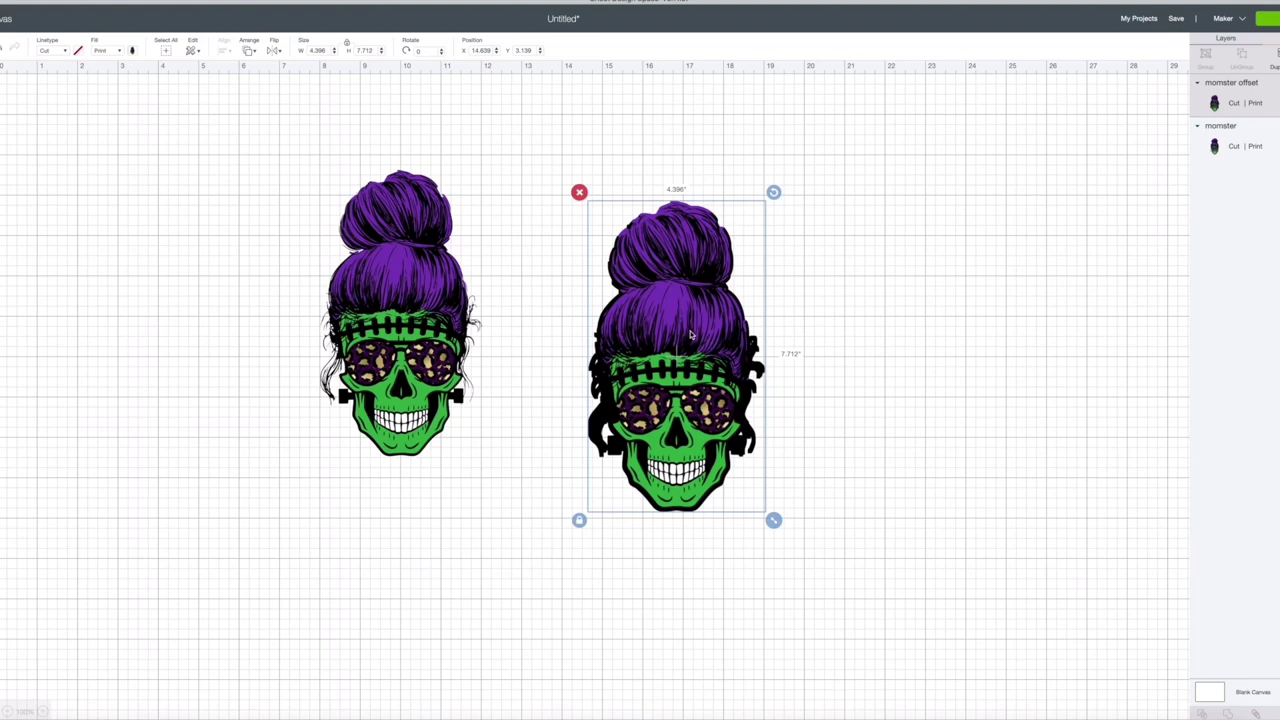
left_click_drag(690, 334, 645, 293)
left_click(114, 54)
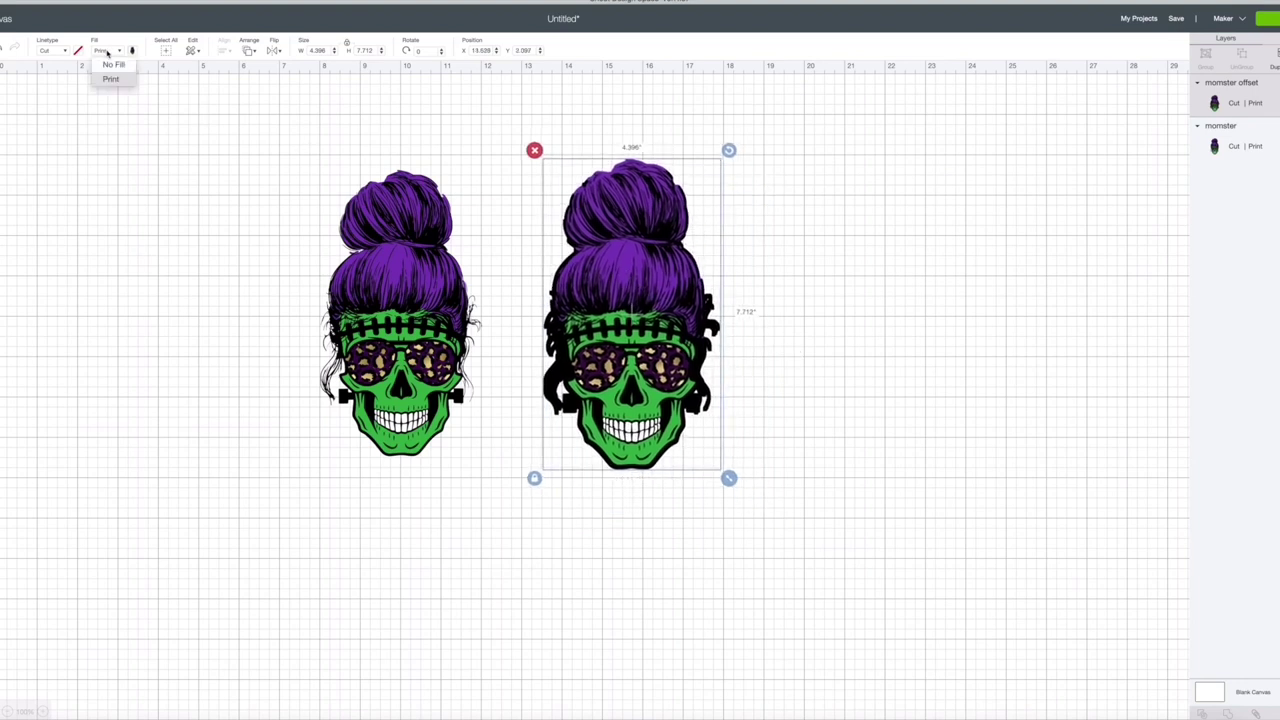
left_click(113, 64)
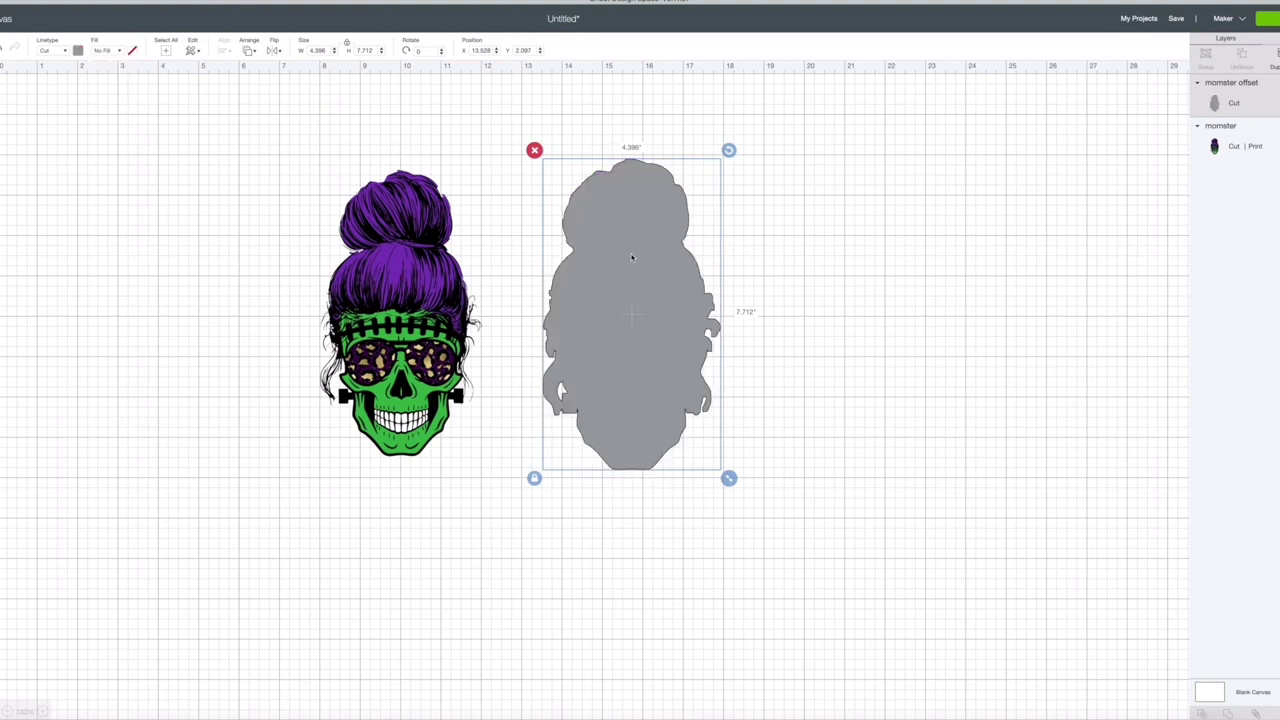
Move the grey offset onto the skull and send it to the back
left_click_drag(620, 263, 424, 271)
left_click(249, 50)
left_click(289, 76)
Shrink the skull to about 4.078 × 7.235 in and center it within the offset border
left_click_drag(407, 327, 405, 331)
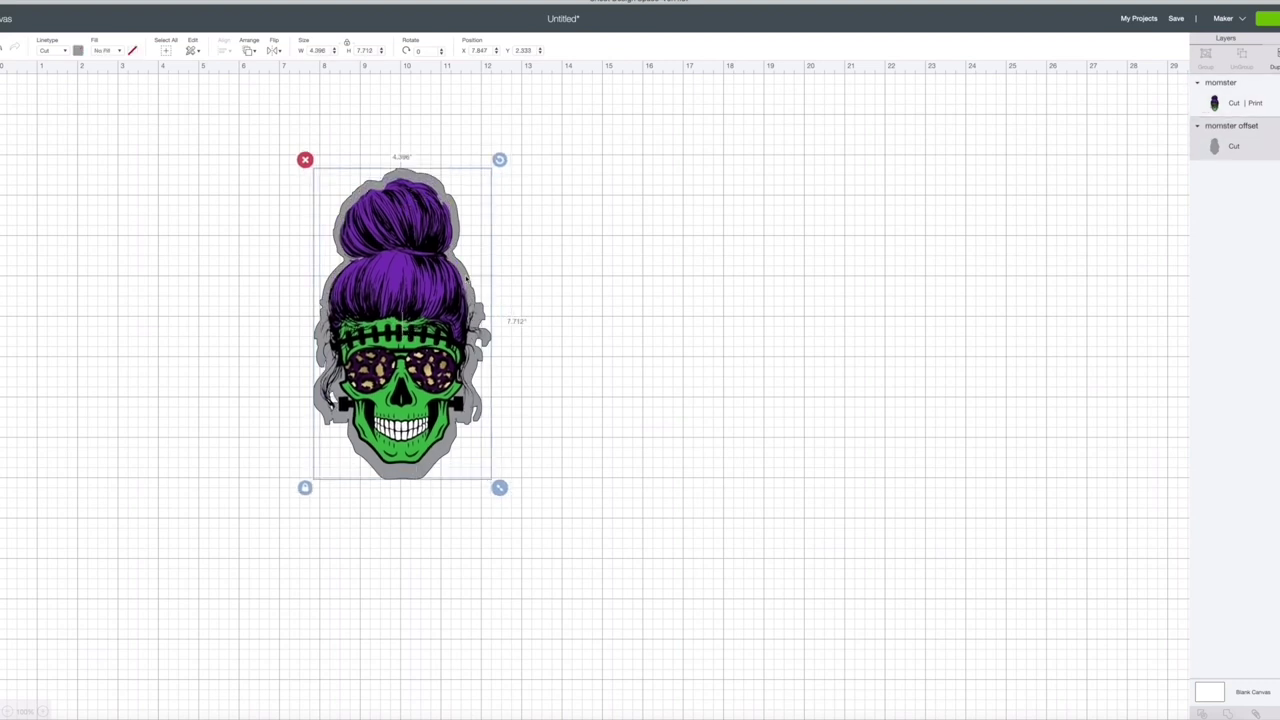
left_click_drag(499, 487, 495, 478)
left_click_drag(424, 393, 422, 388)
left_click_drag(486, 467, 490, 473)
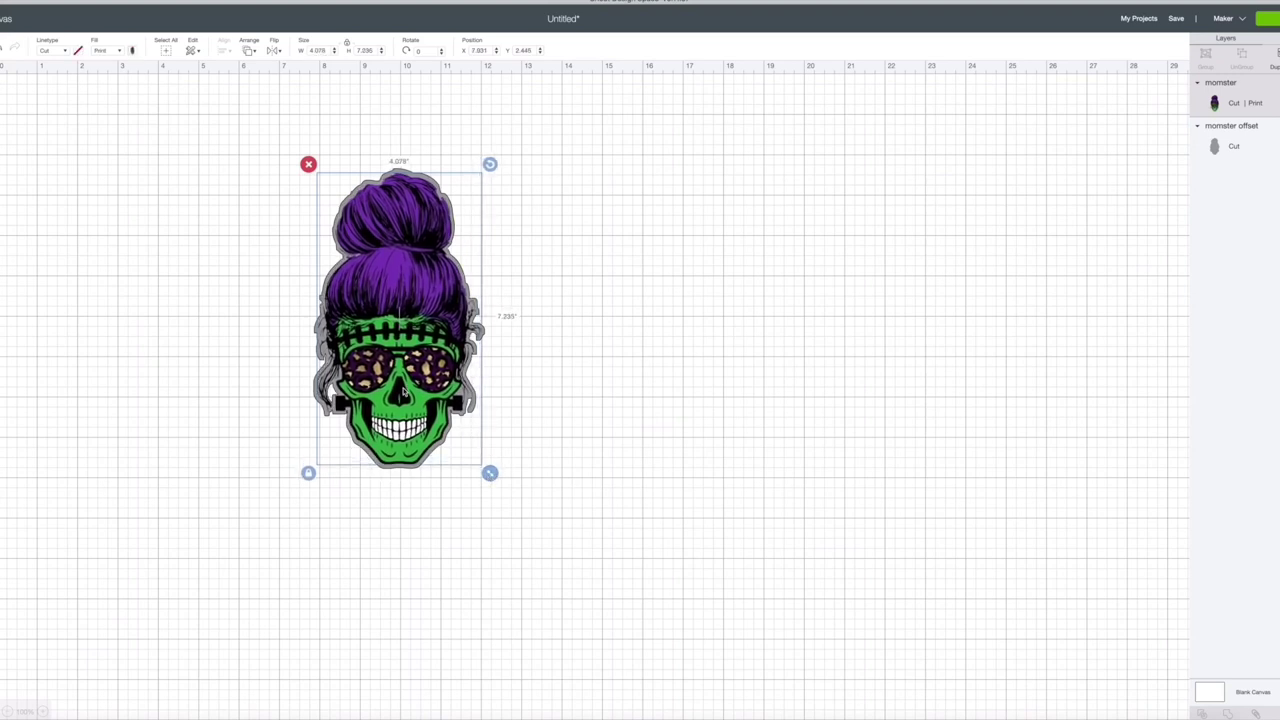
left_click_drag(402, 392, 401, 391)
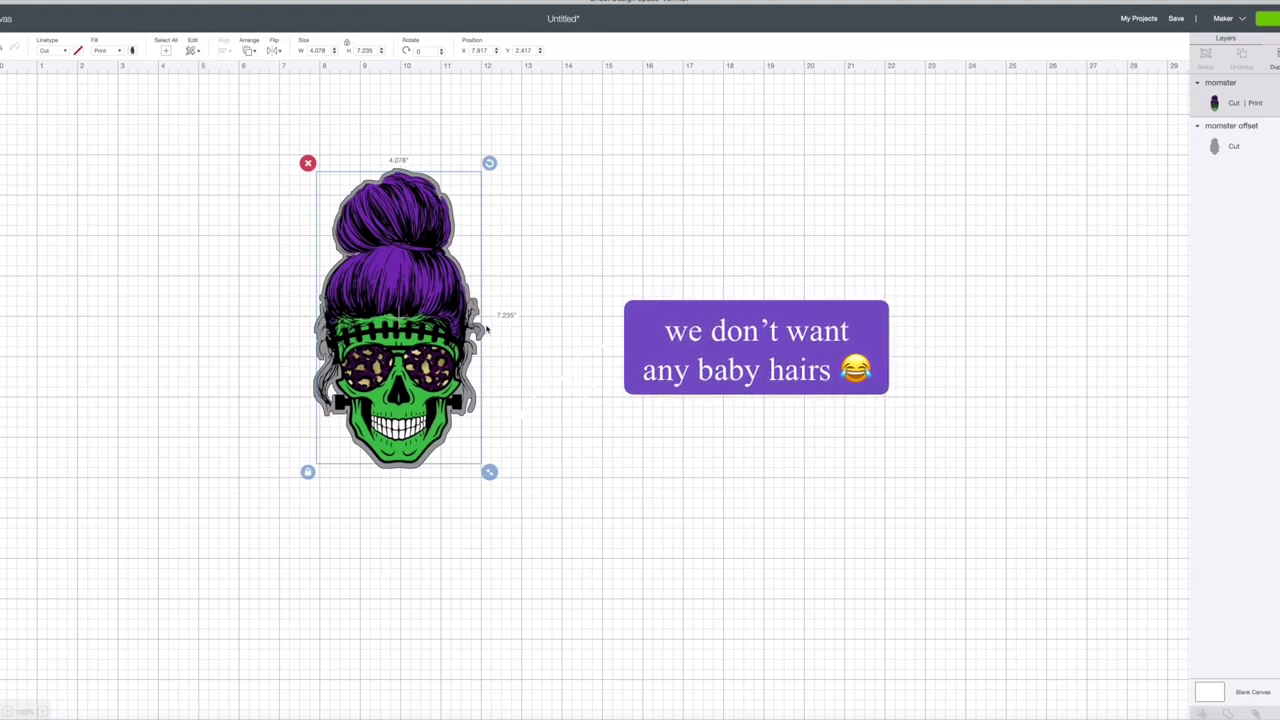
Color the offset border white, then flatten it with the skull into one print-then-cut layer
left_click(1234, 145)
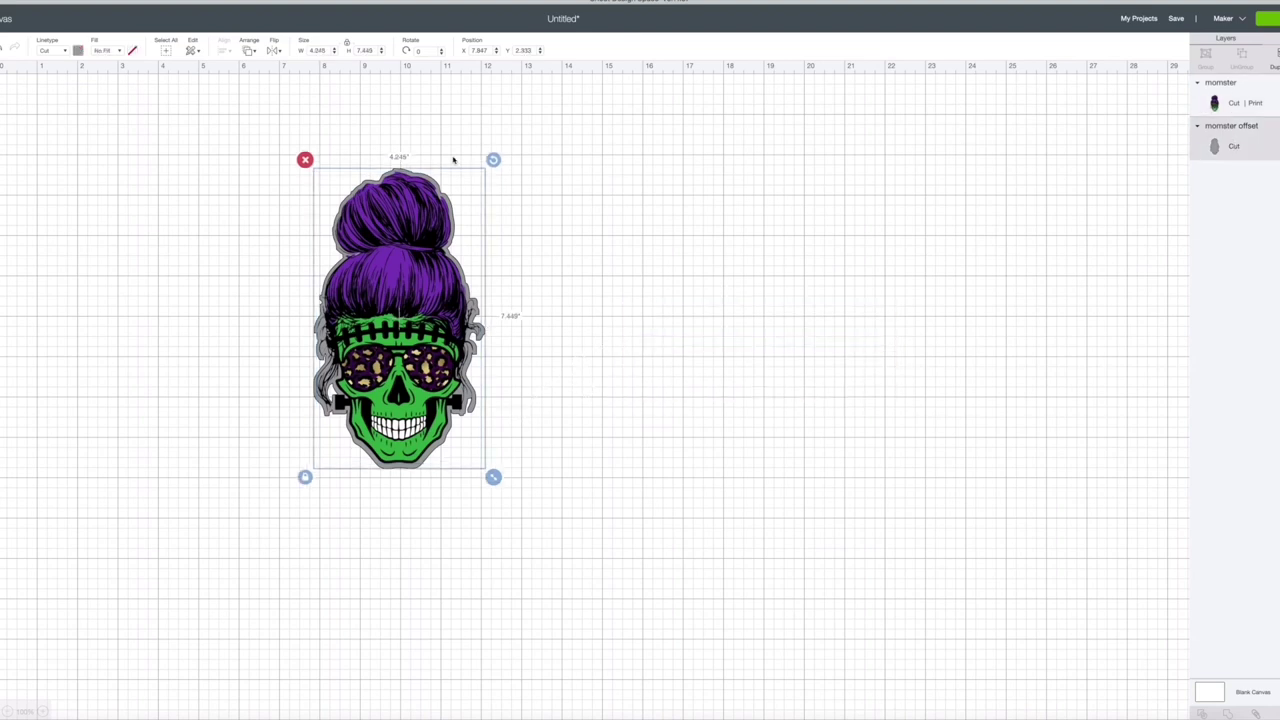
left_click(78, 51)
left_click(90, 152)
left_click_drag(560, 163, 313, 502)
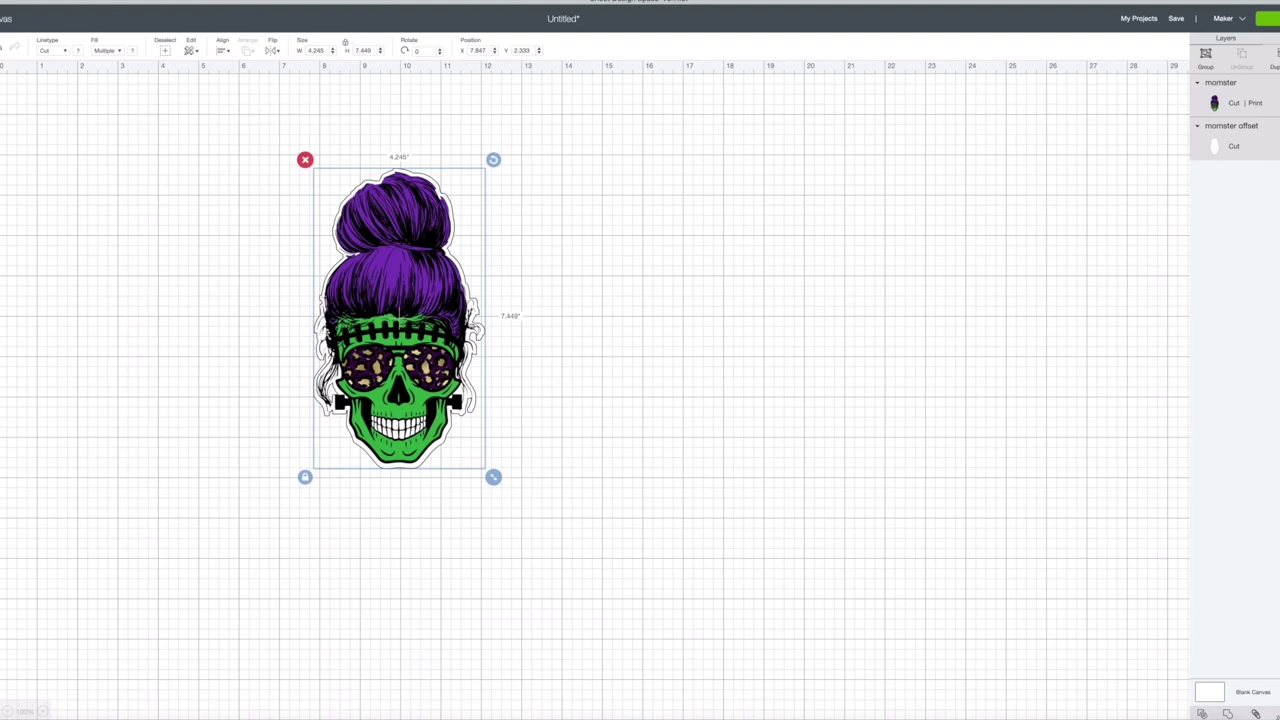
left_click(1255, 713)
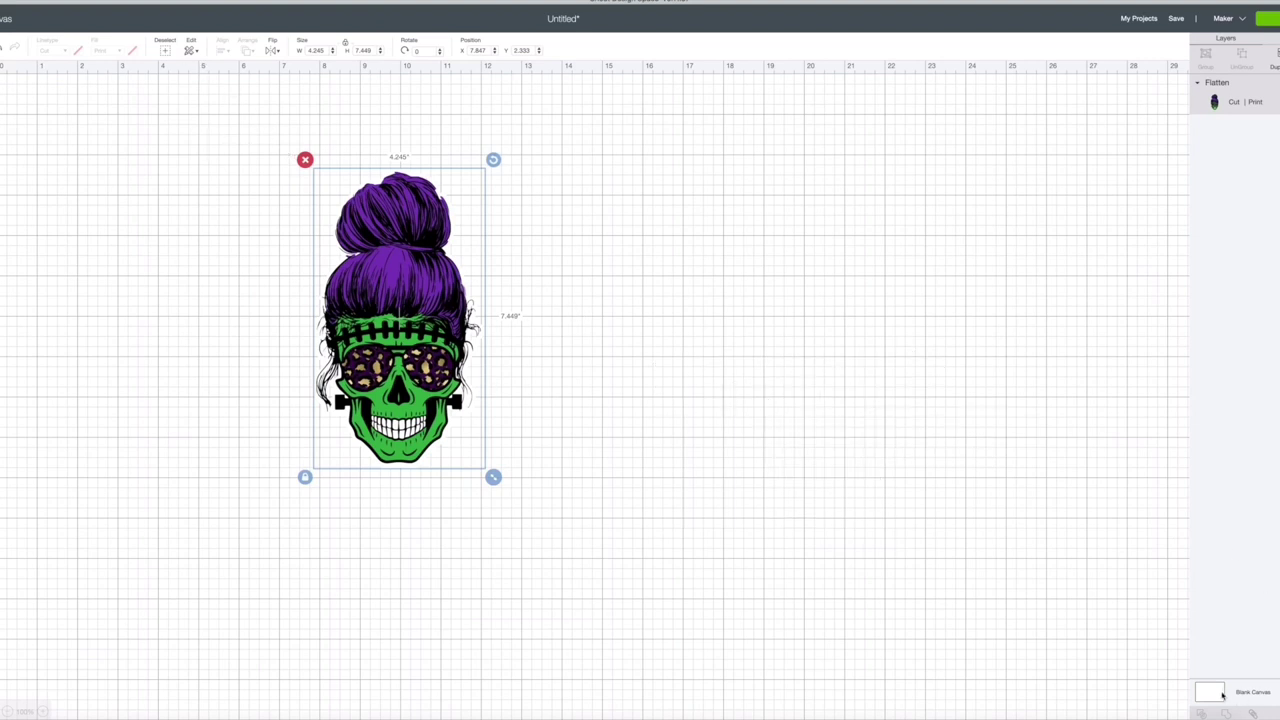
left_click(426, 166)
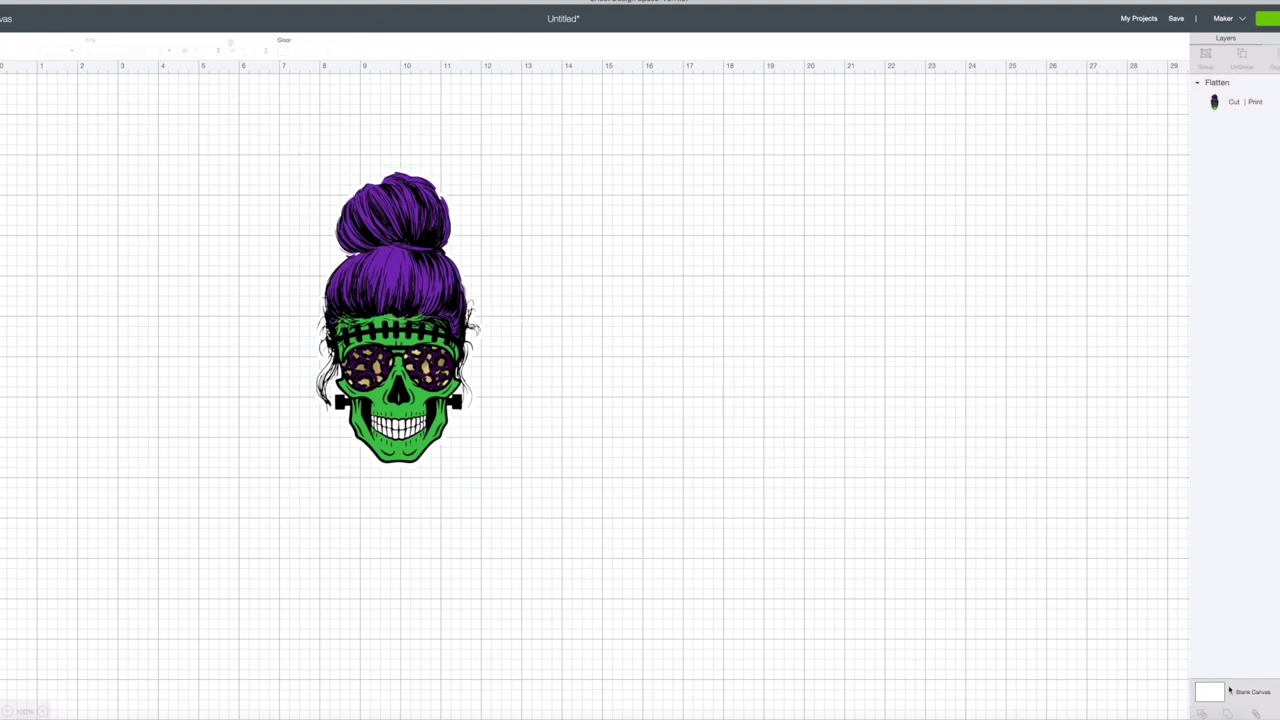
left_click(284, 52)
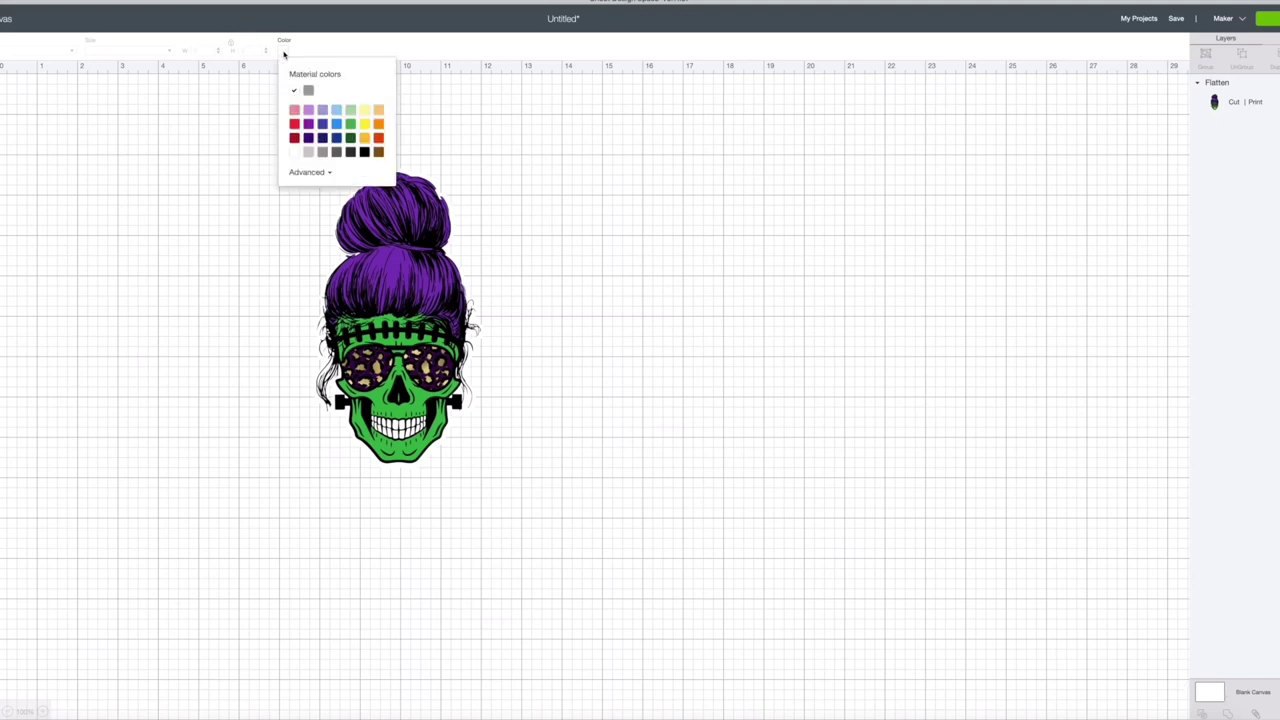
left_click(364, 152)
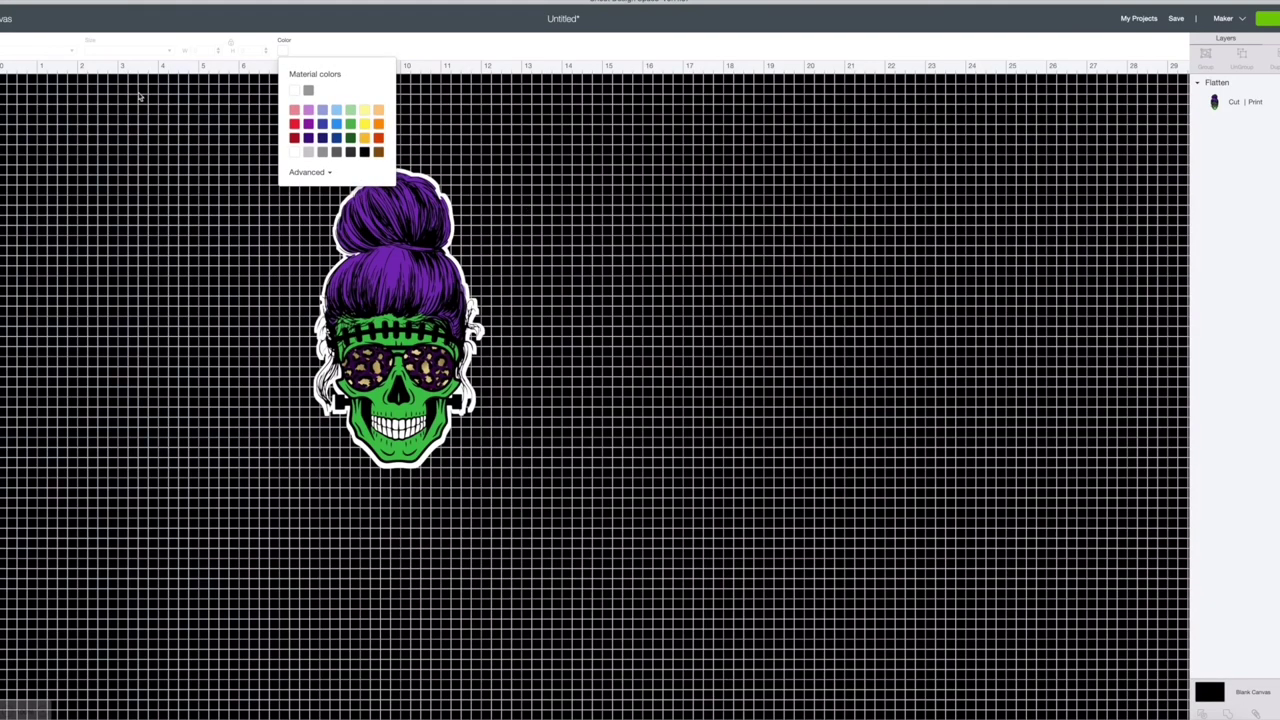
left_click(20, 80)
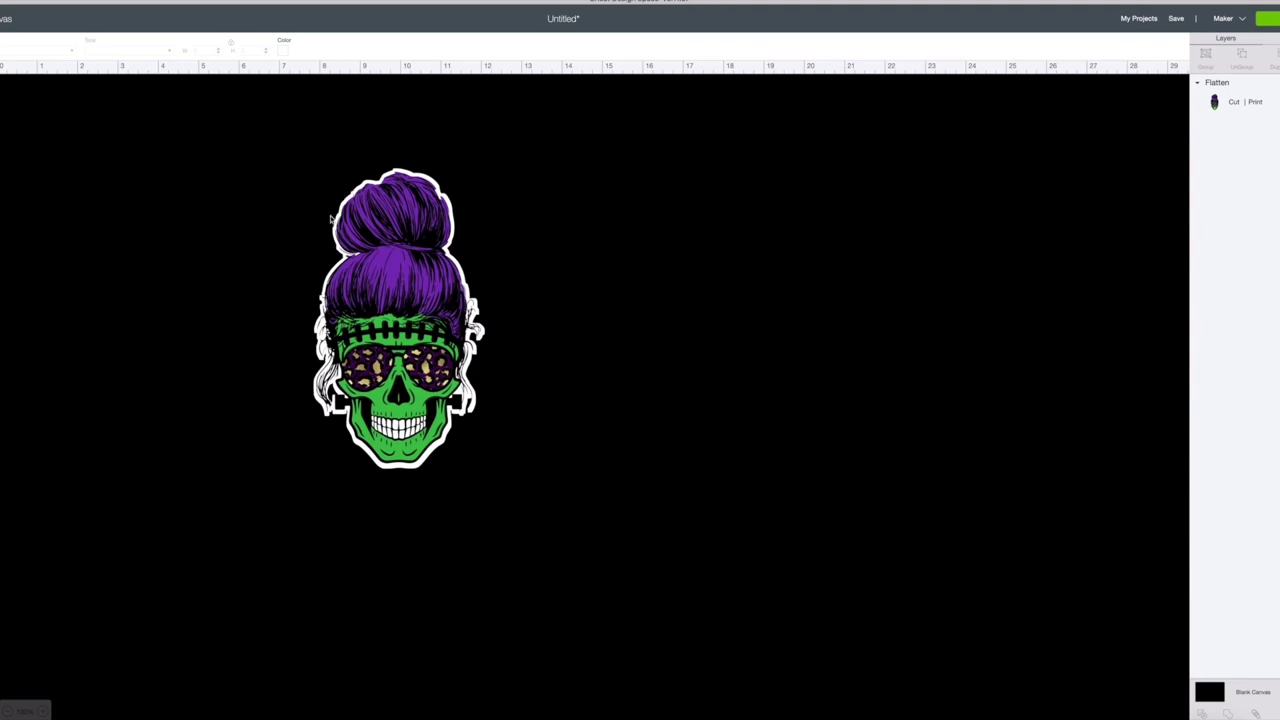
left_click(287, 53)
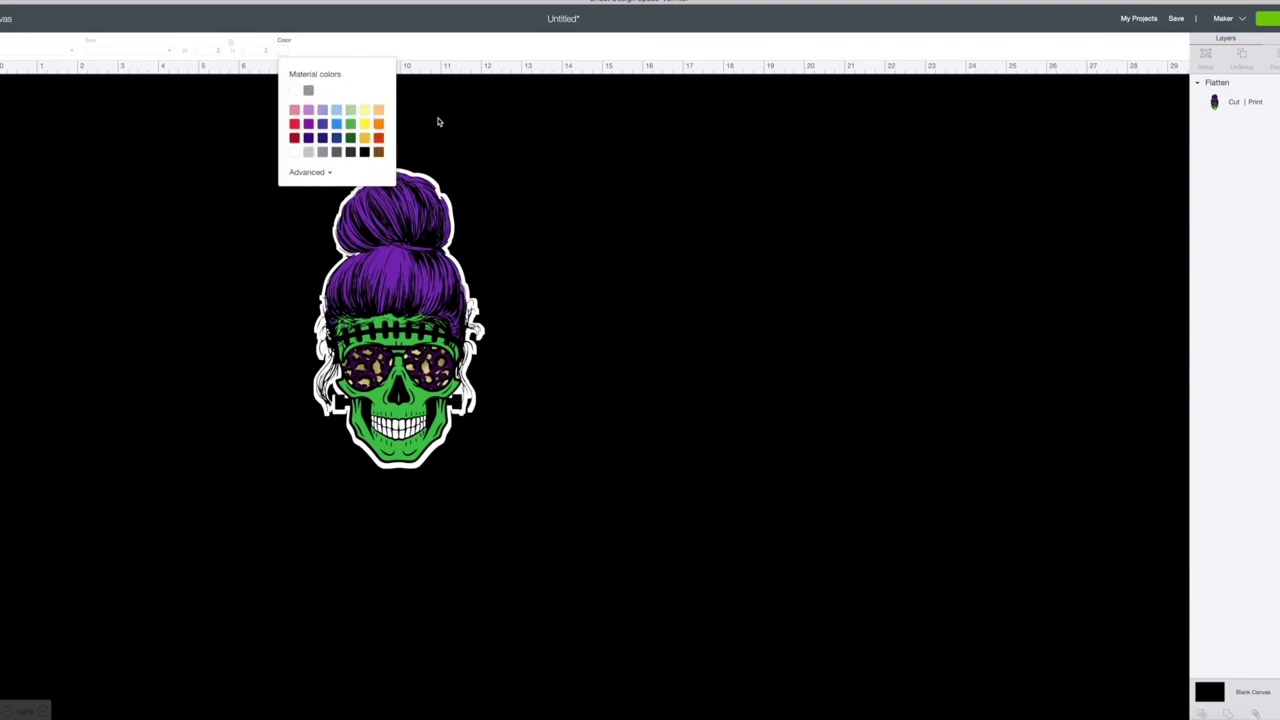
left_click(295, 92)
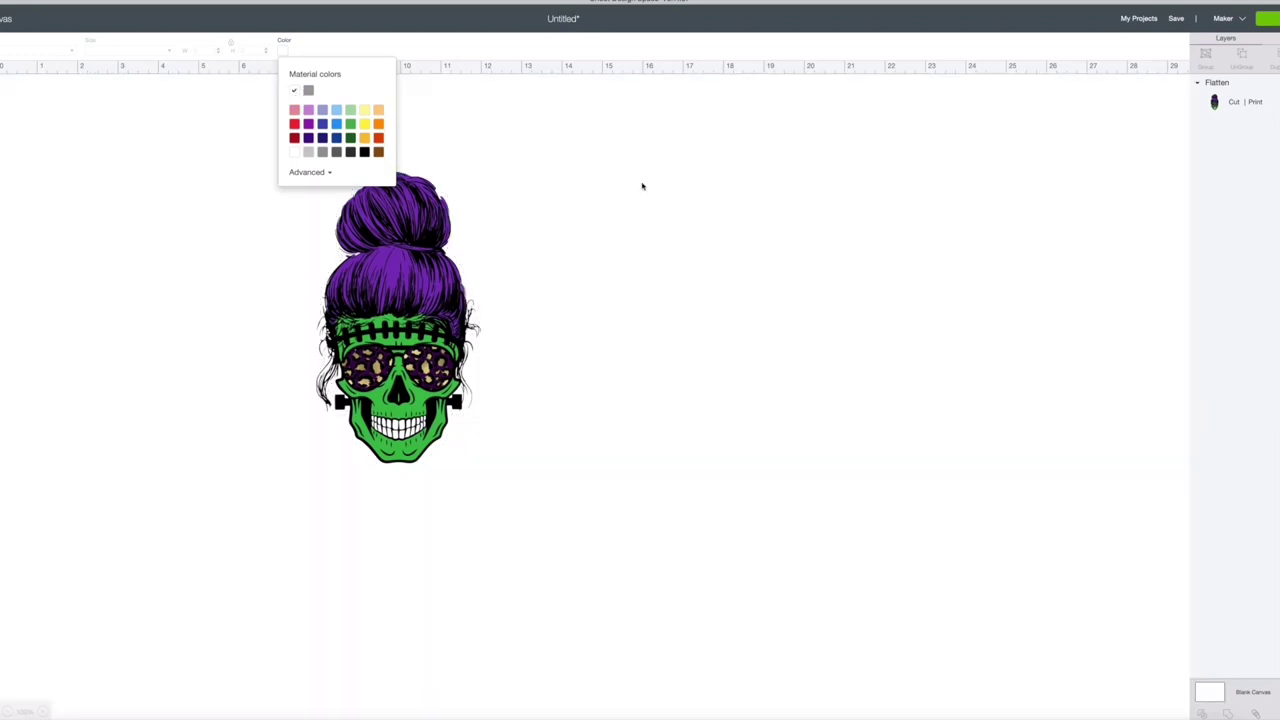
left_click(14, 89)
Leave the canvas colour settings, preview the design on the cutting mat, and return to the canvas
left_click(1035, 171)
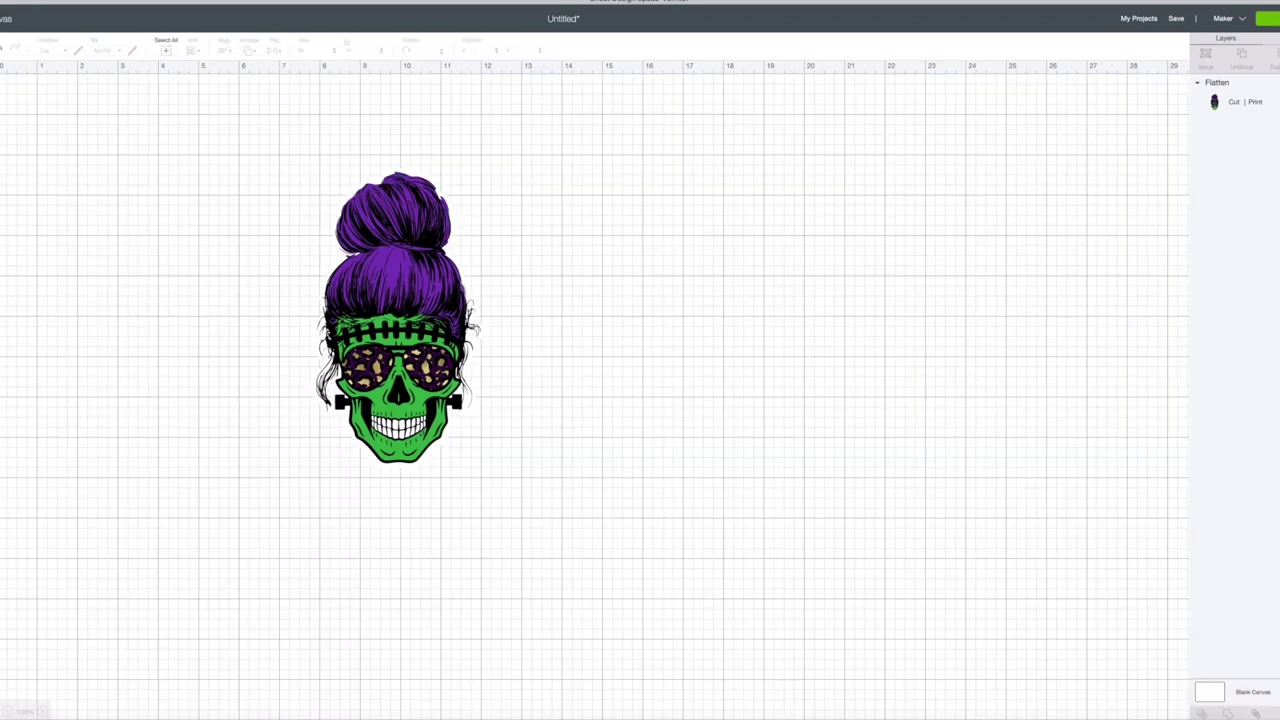
left_click(1265, 18)
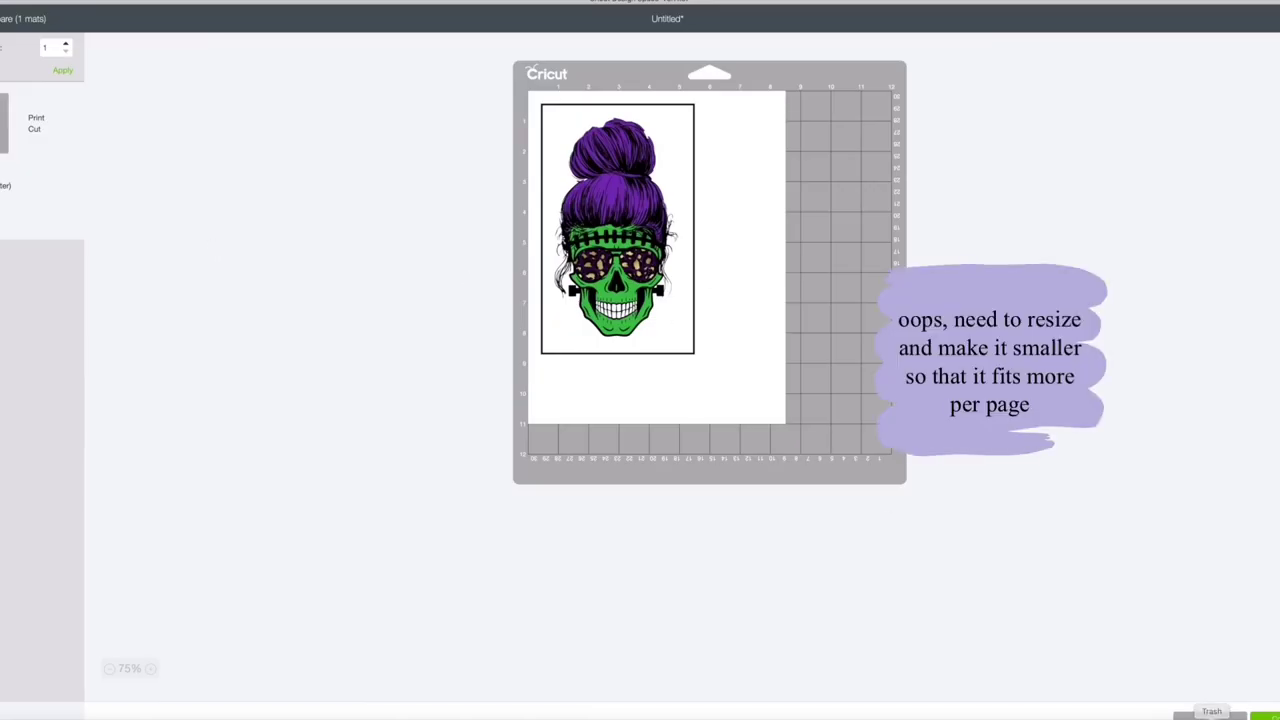
left_click(1210, 714)
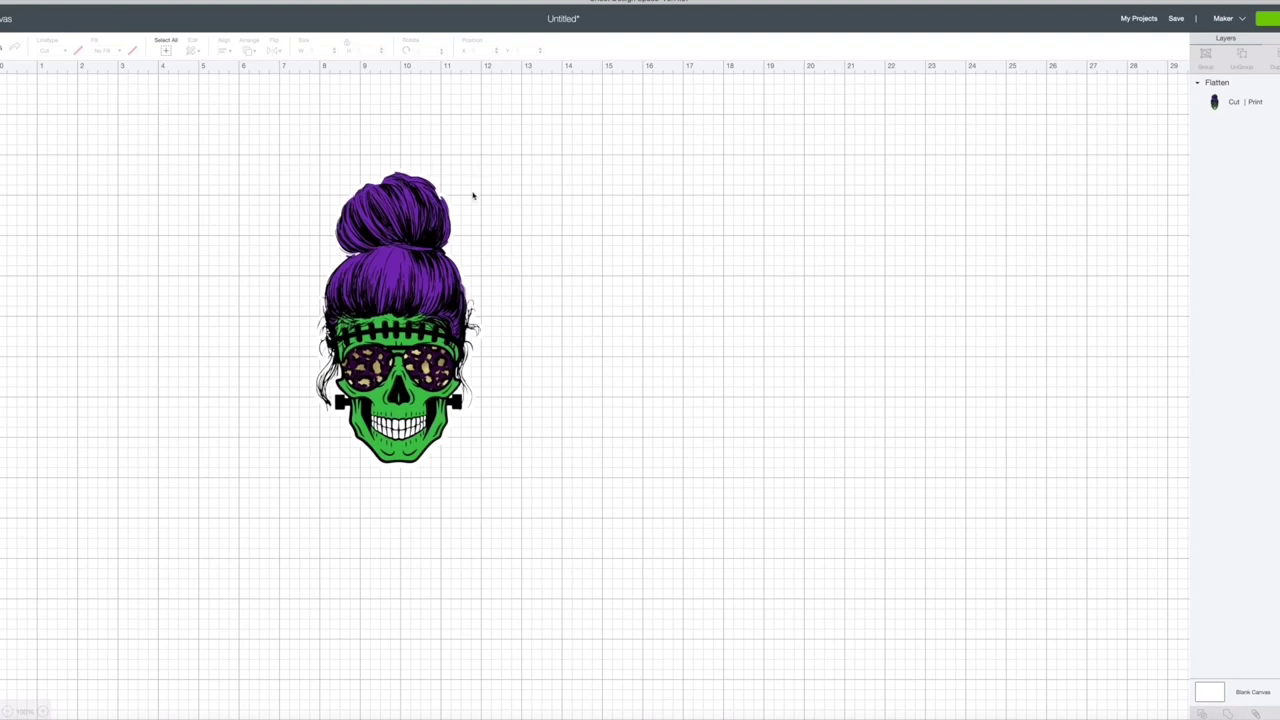
Resize the flattened skull image to 3 in wide, giving 5.263 in tall
left_click_drag(480, 160, 320, 470)
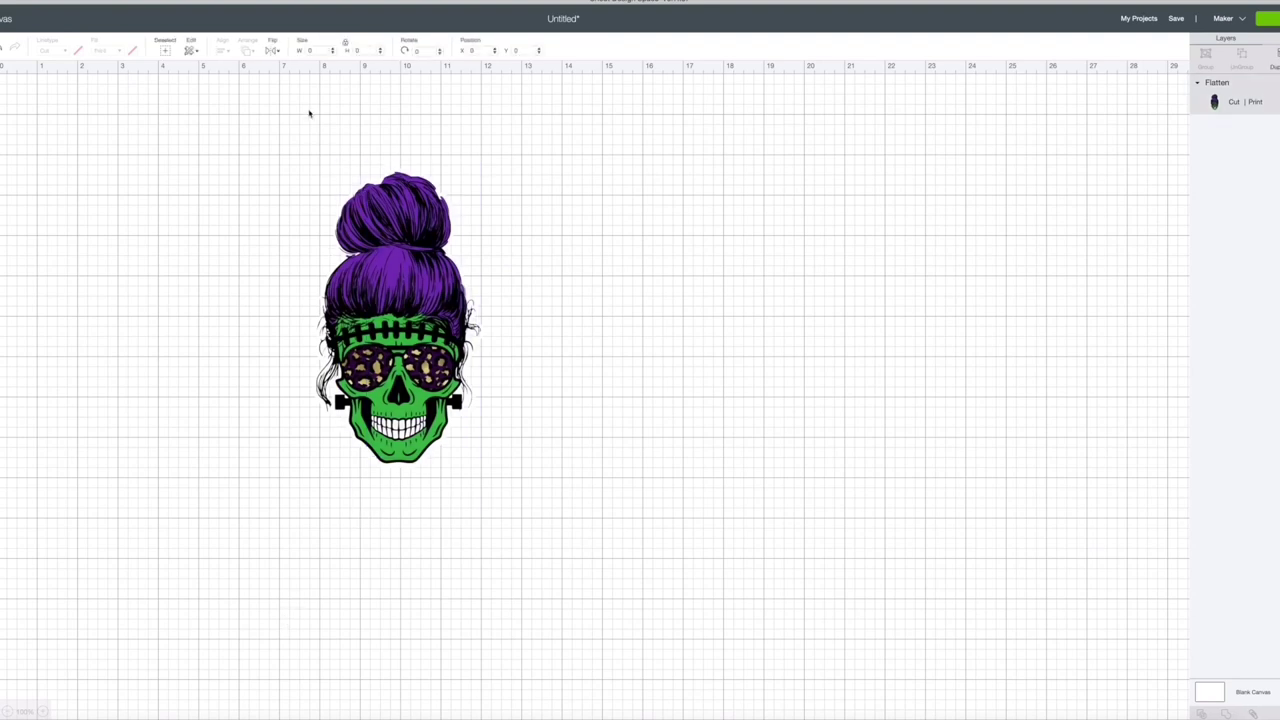
left_click(323, 50)
type("3")
key("Return")
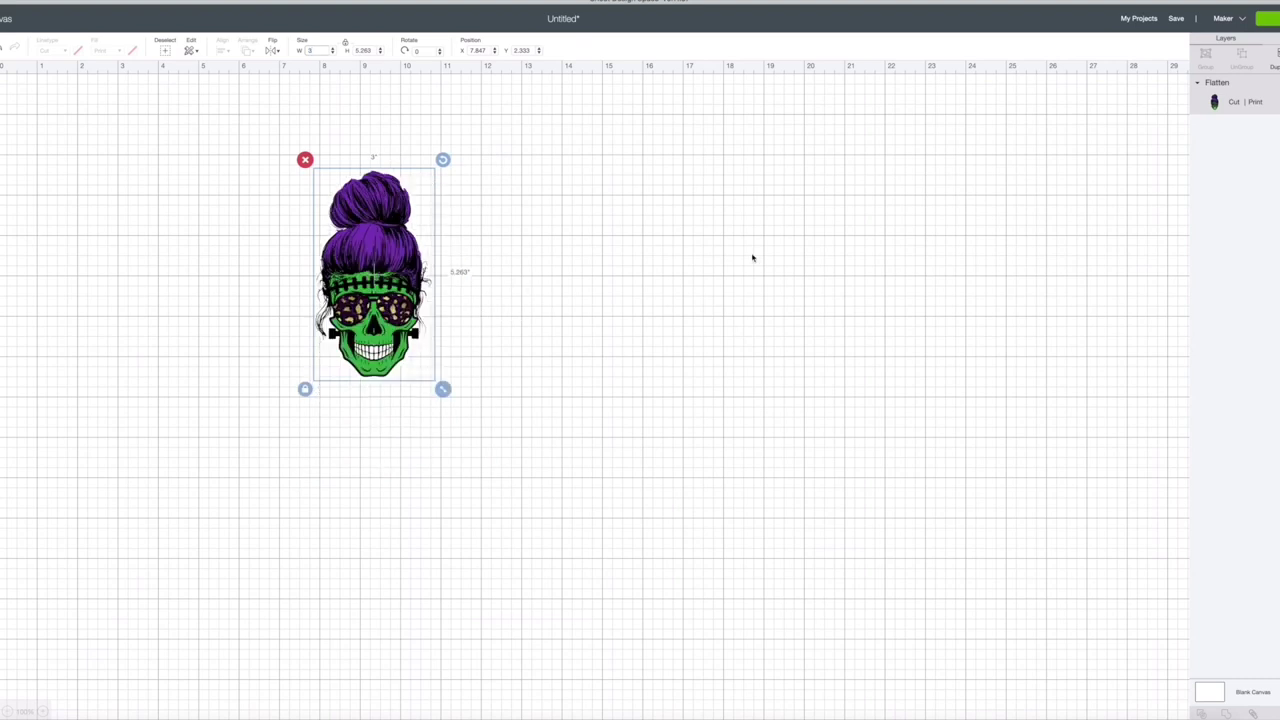
Set the mat preview to 3 project copies and nudge the upright and sideways skulls apart
left_click(1266, 18)
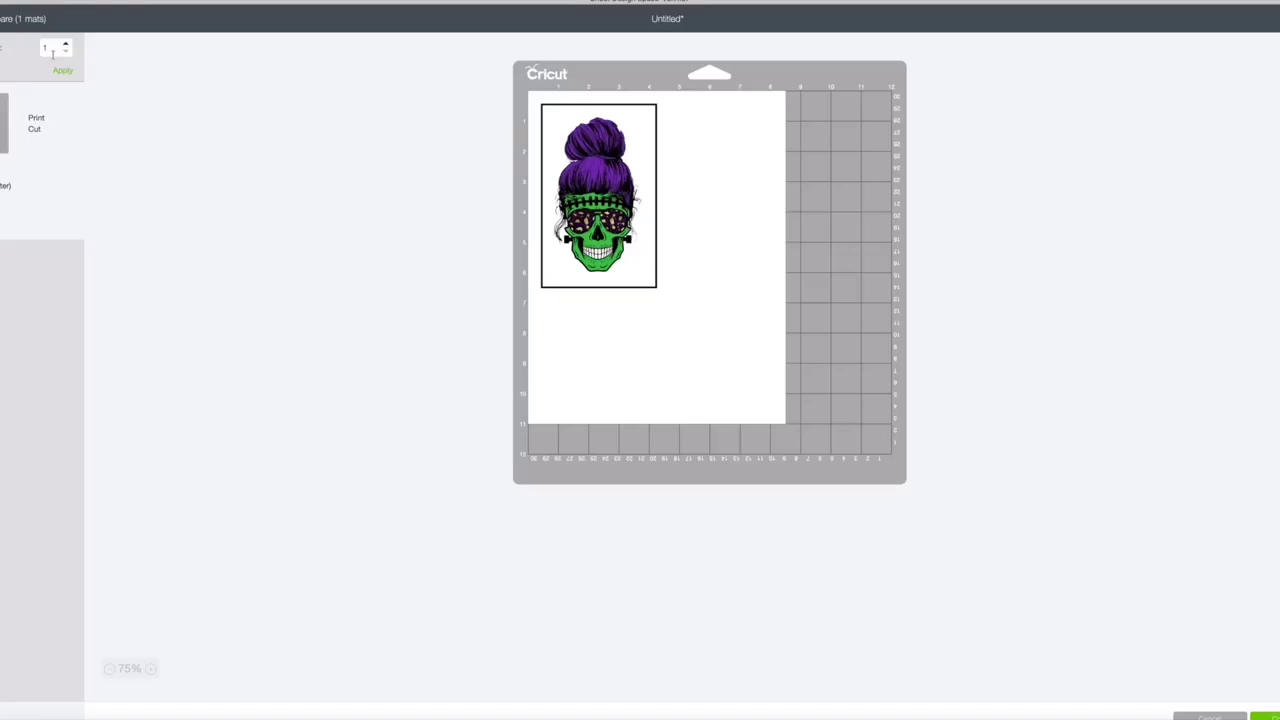
double_click(46, 48)
type("3")
key("Return")
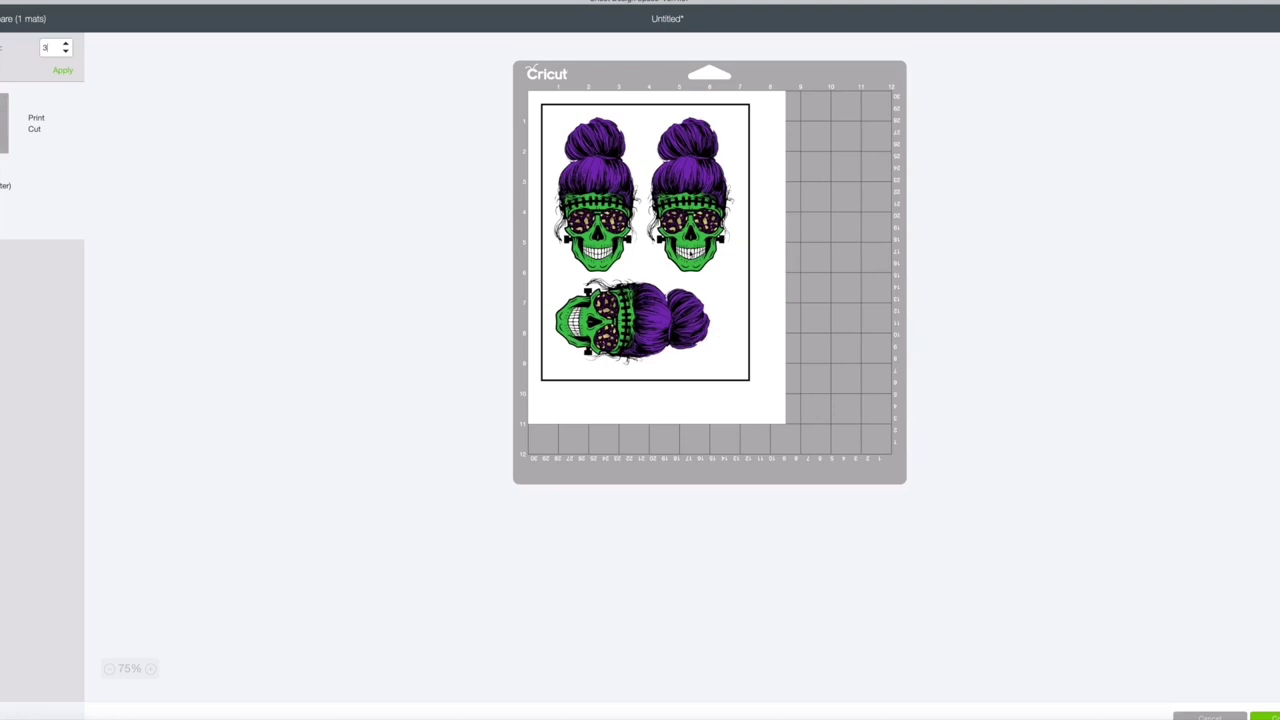
left_click_drag(692, 240, 694, 231)
left_click_drag(639, 334, 661, 325)
Send the mat to the printer with Add Bleed off and Use System Dialog on
left_click(1262, 716)
left_click(185, 150)
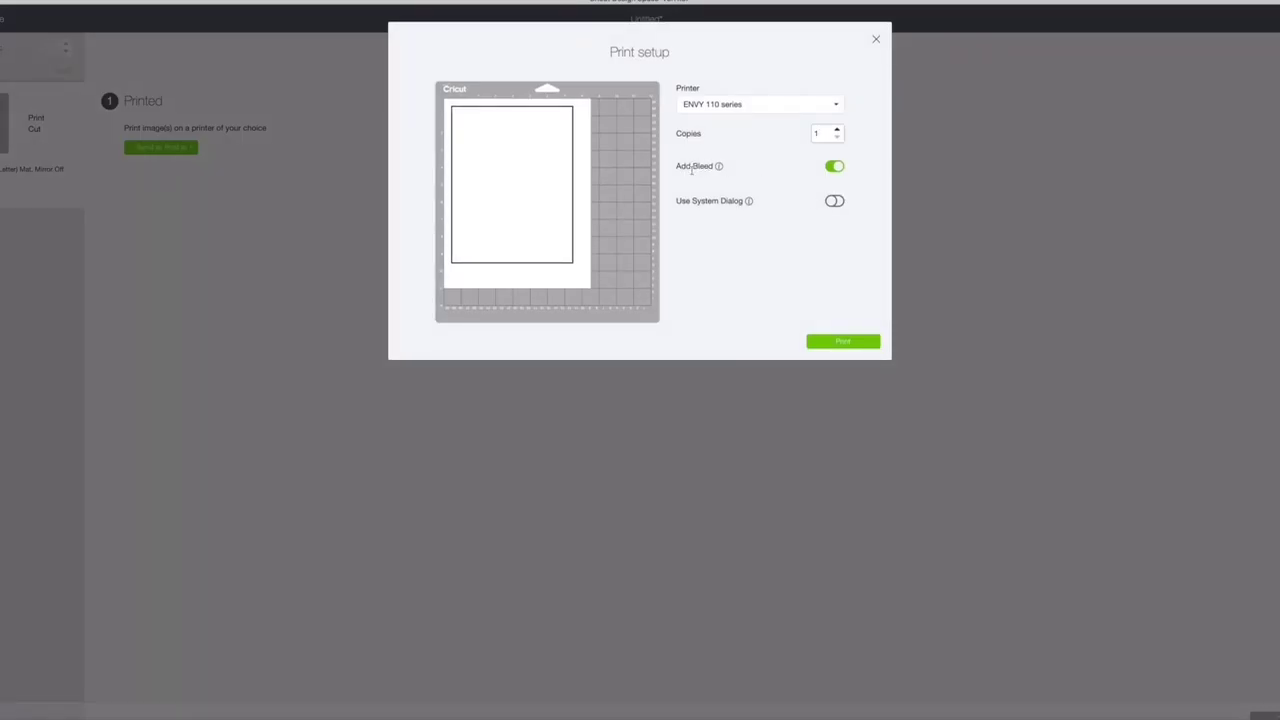
left_click(835, 167)
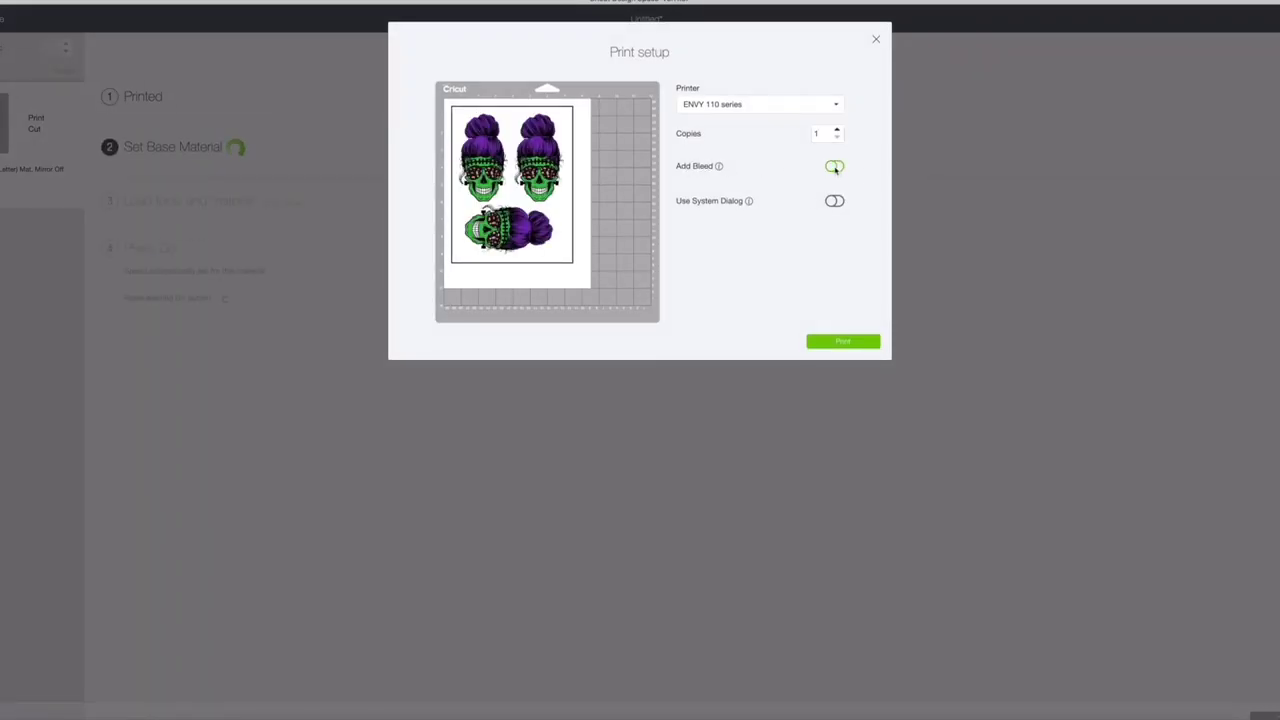
left_click(835, 202)
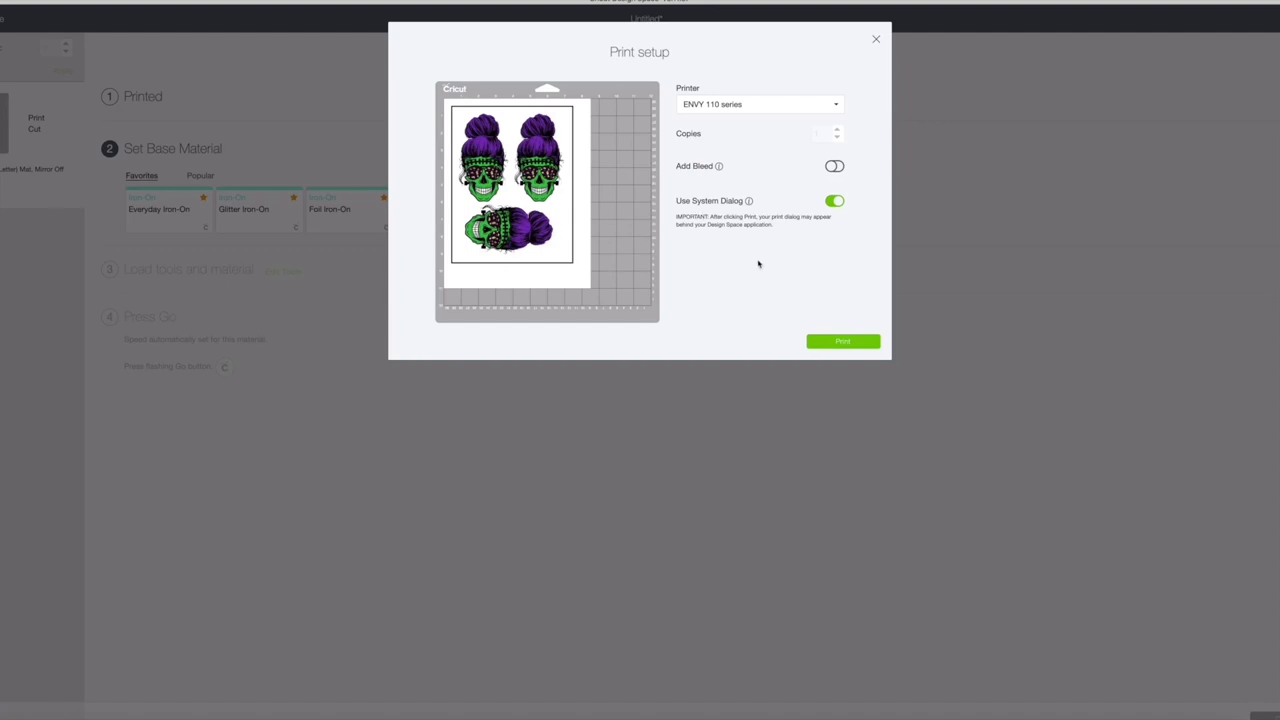
left_click(858, 344)
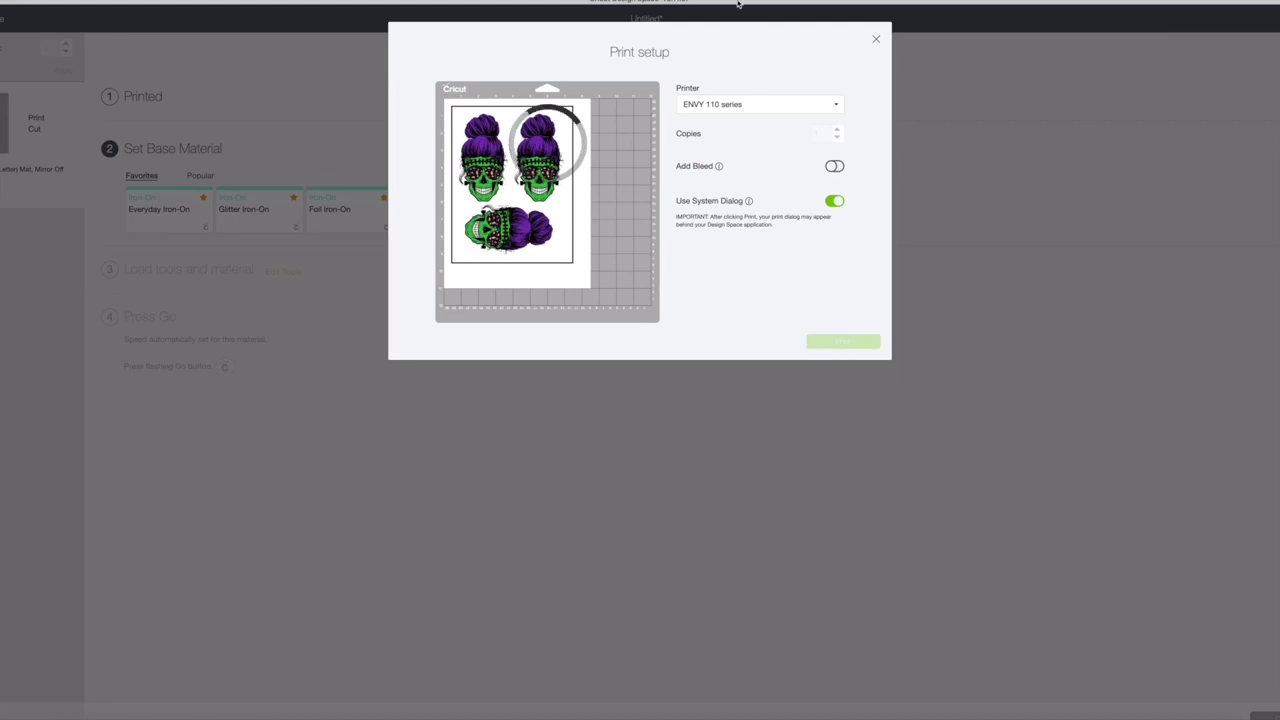
mouse_move(738, 4)
left_mouse_down()
mouse_move(753, 234)
mouse_move(753, 2)
left_mouse_up()
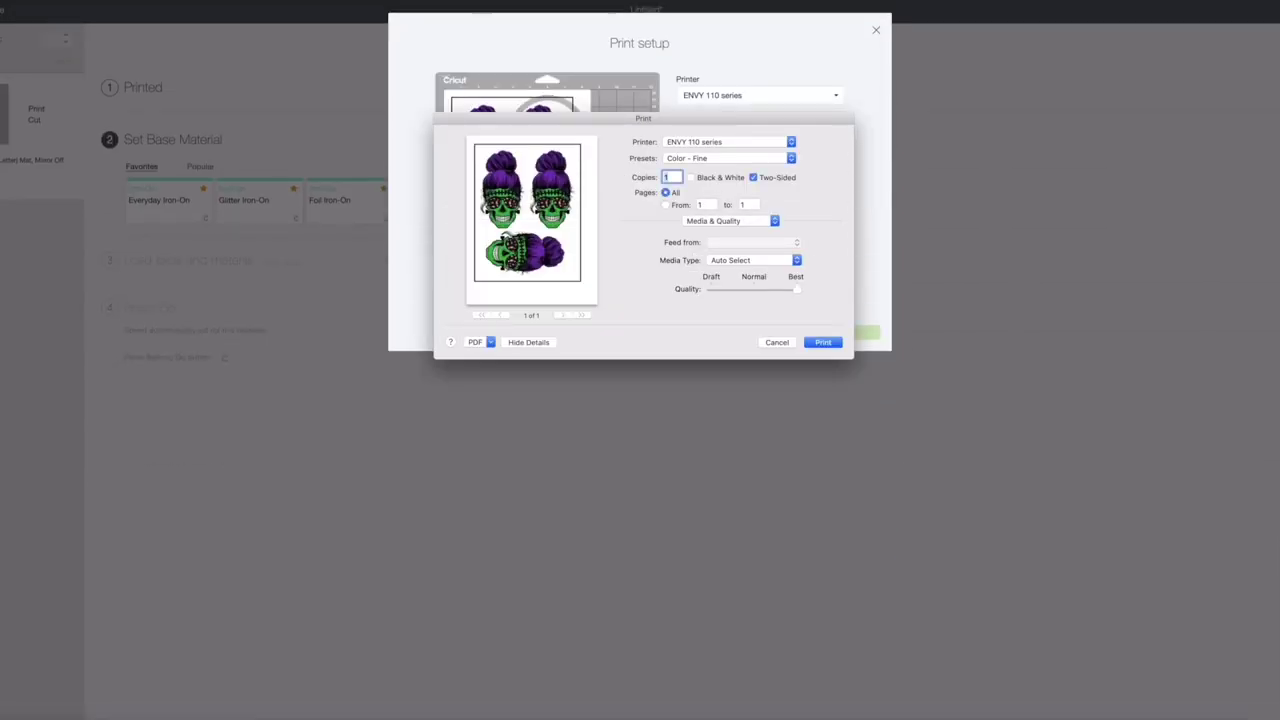
Review the Media Type choices and keep Auto Select in the system Print dialog
left_click(733, 264)
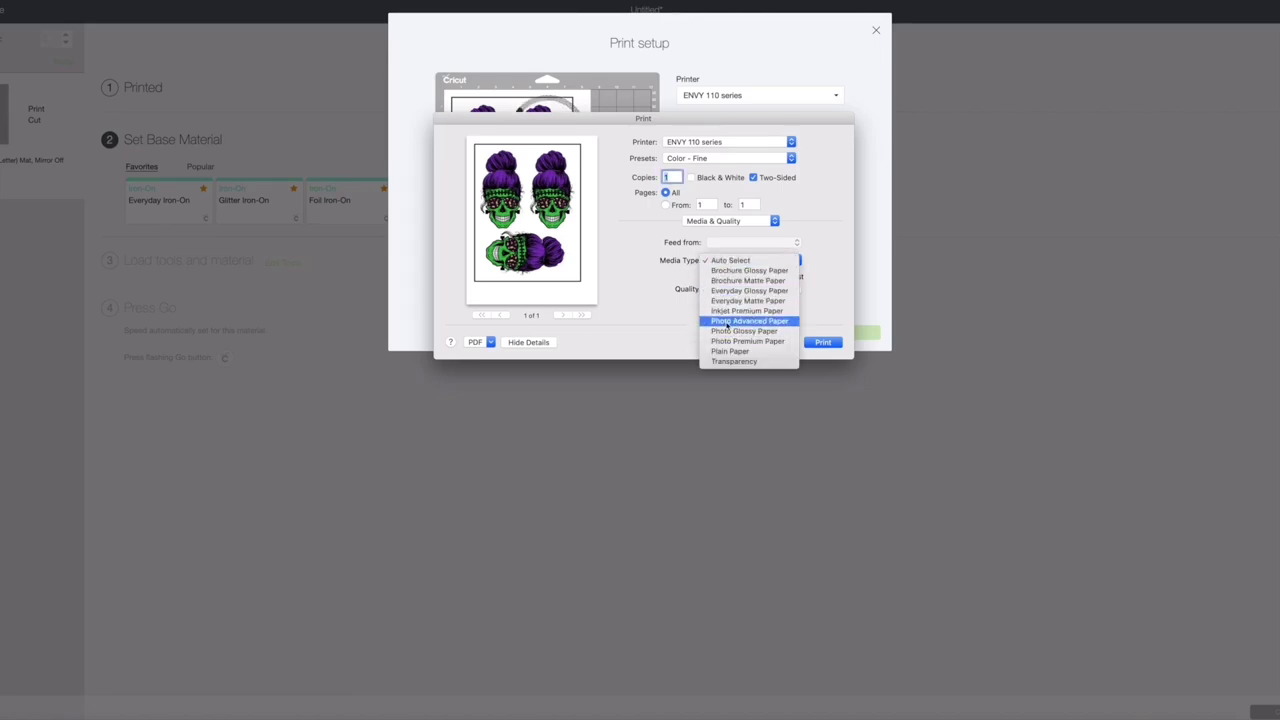
left_click(820, 316)
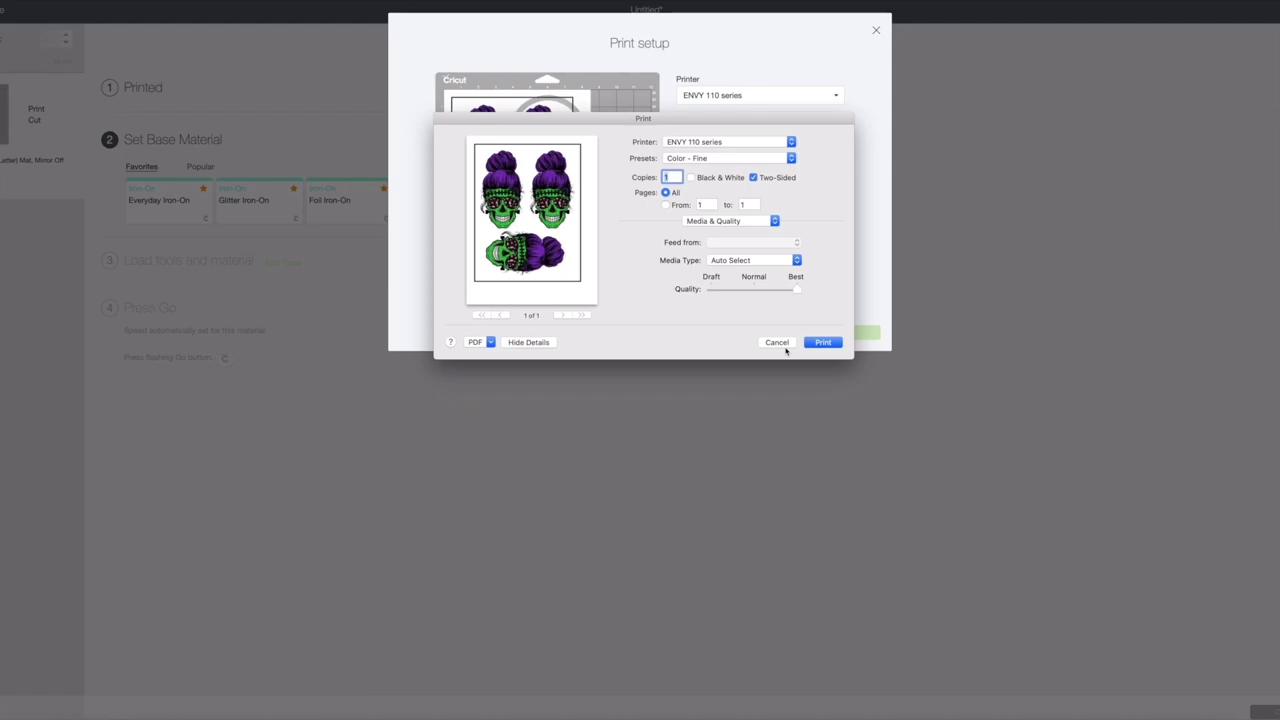
left_click(777, 343)
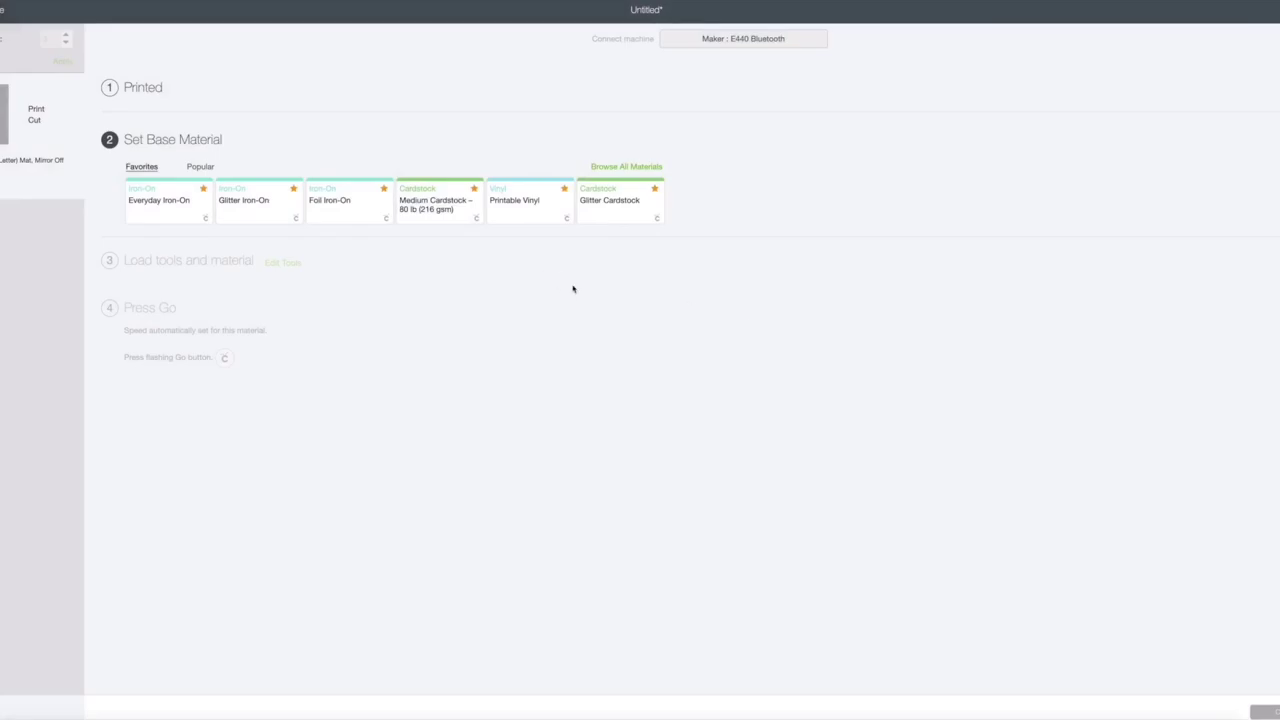